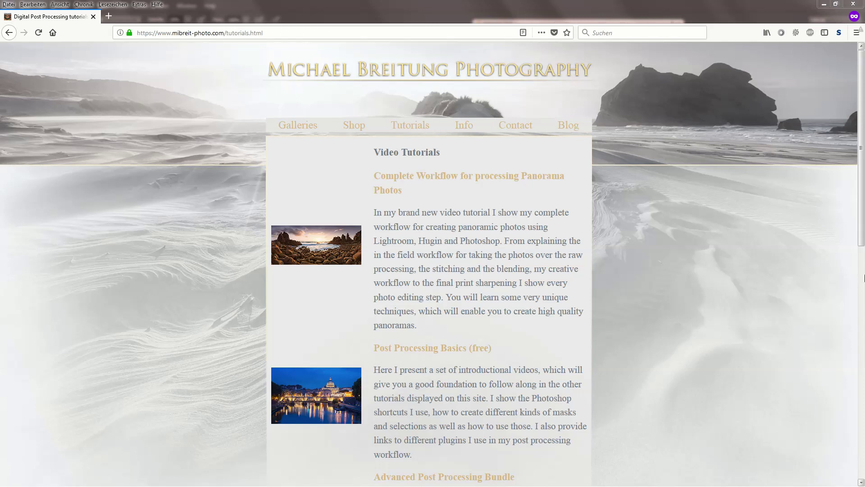
Look through the video tutorials listed on the mibreit-photo website, and return to Photoshop.
drag(862, 174, 862, 185)
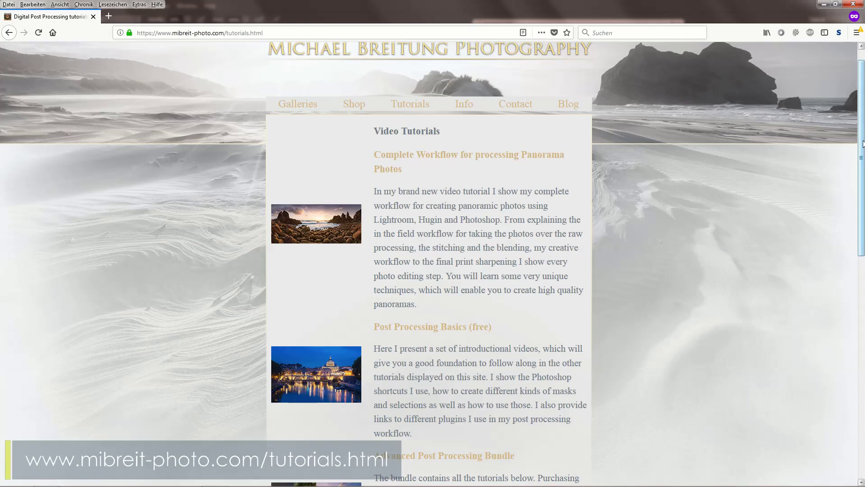
scroll(415, 164, down, 2)
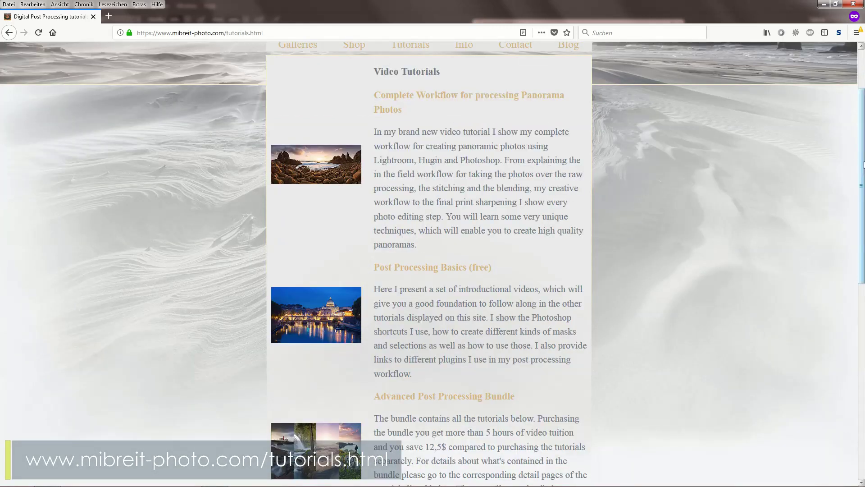
scroll(538, 282, down, 6)
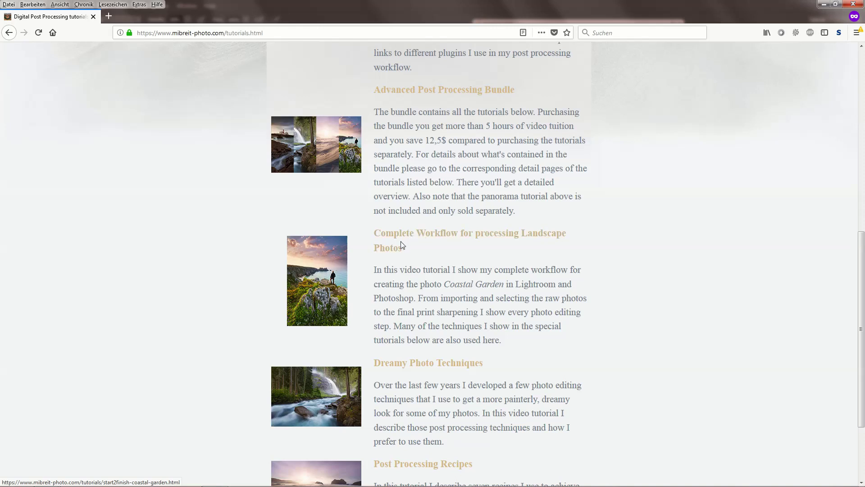
drag(861, 276, 864, 77)
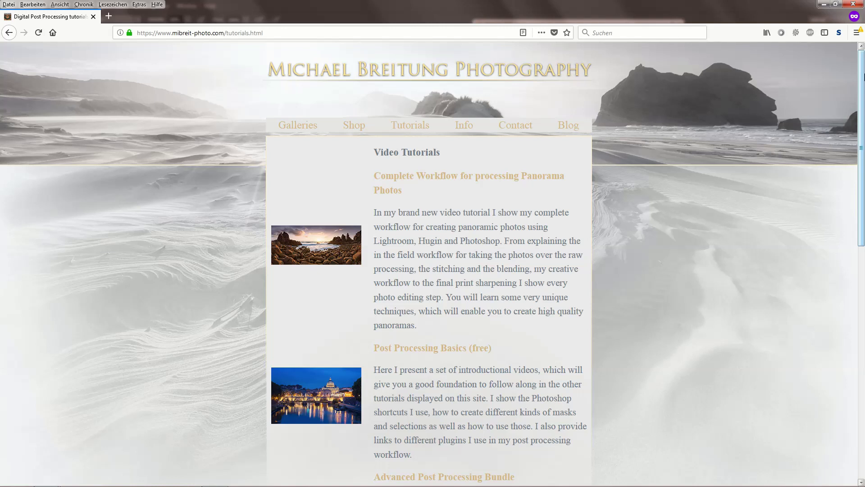
click(825, 6)
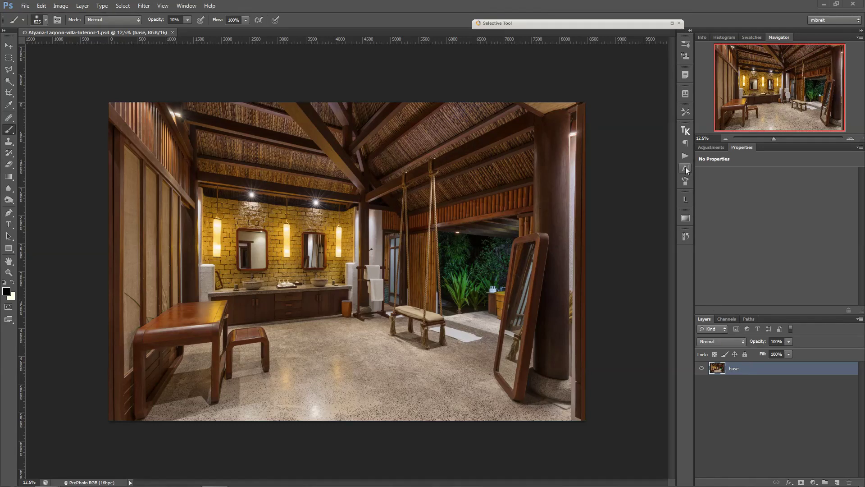
Run the Tones-Helper action from the mibreit-photo set to add a gradient map that highlights clipped tones.
click(685, 155)
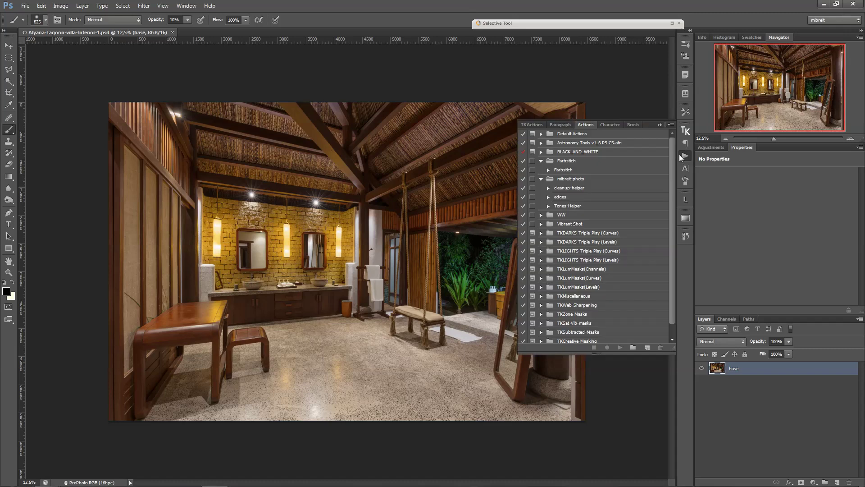
click(589, 207)
click(620, 347)
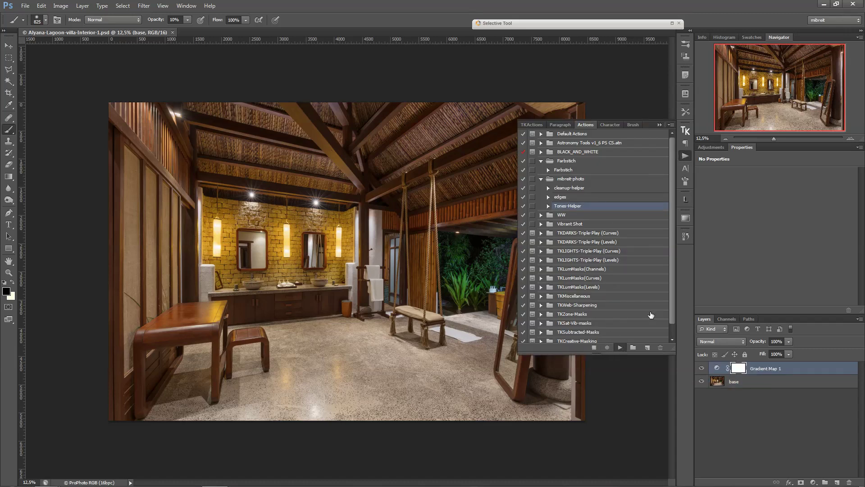
click(659, 124)
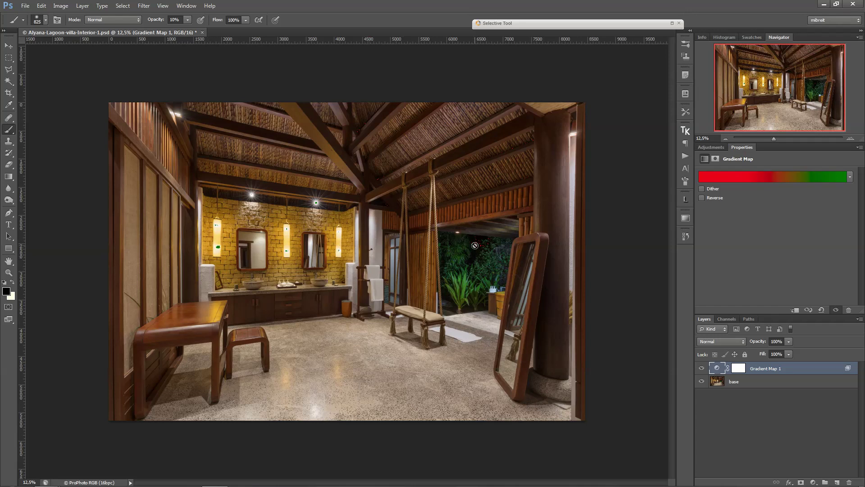
Hide the Gradient Map 1 layer and open the base layer in the Viveza 2 filter.
click(701, 368)
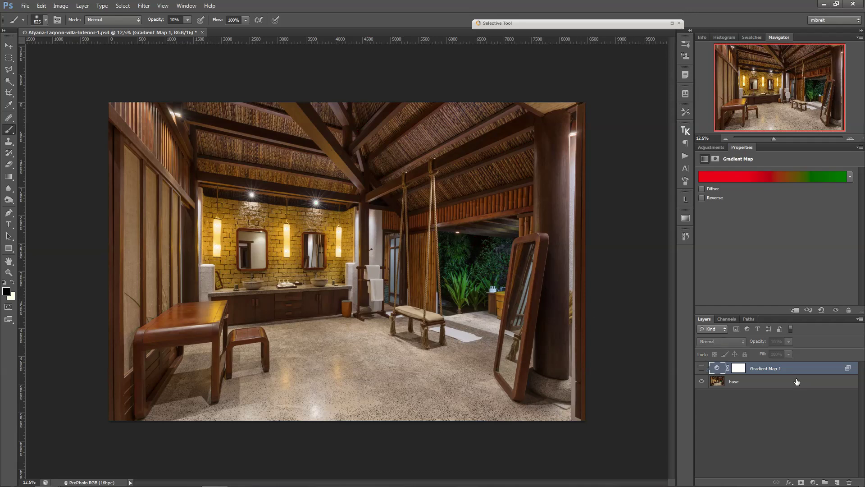
click(797, 381)
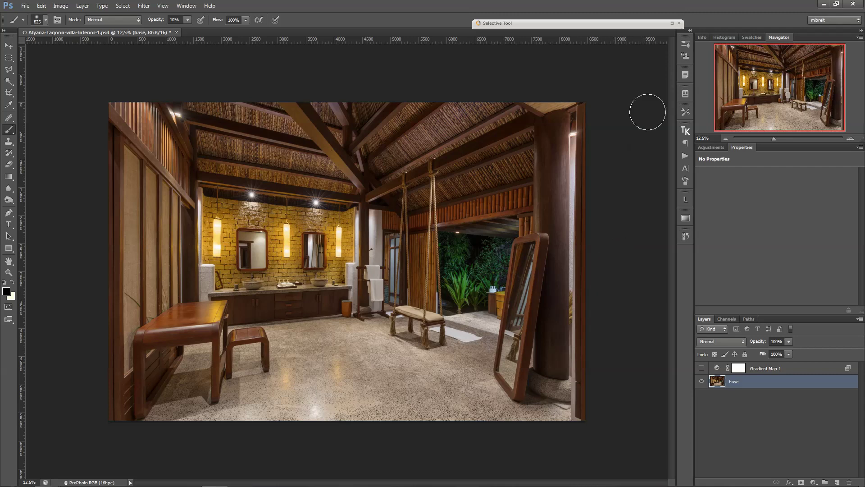
click(672, 24)
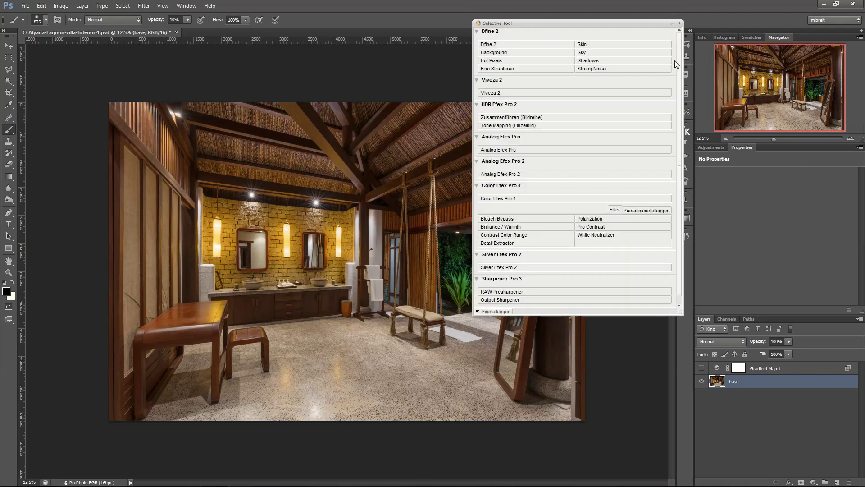
scroll(676, 60, down, 1)
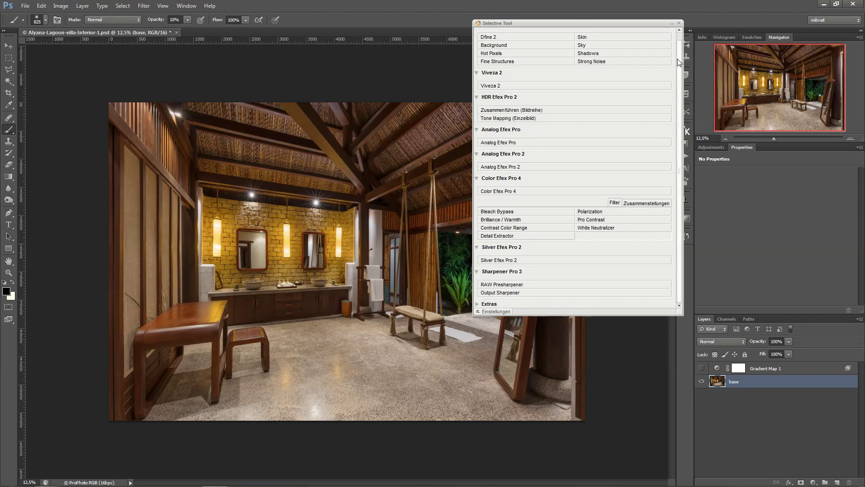
drag(680, 61, 680, 46)
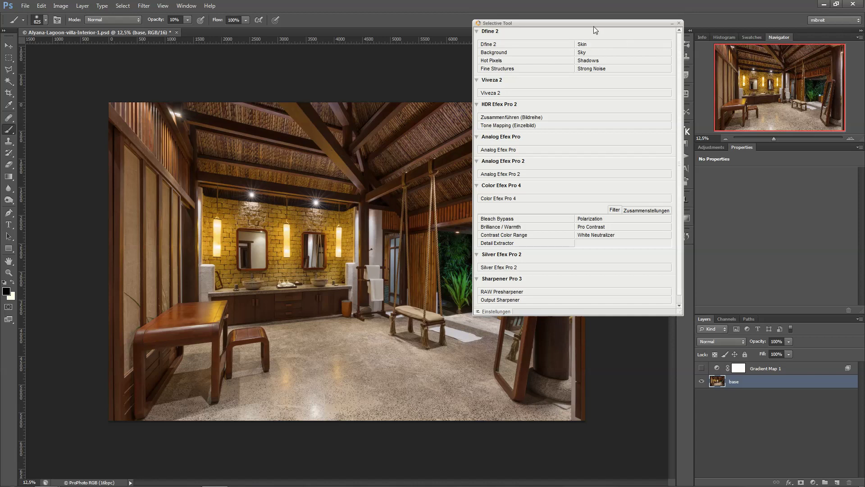
drag(599, 23, 613, 24)
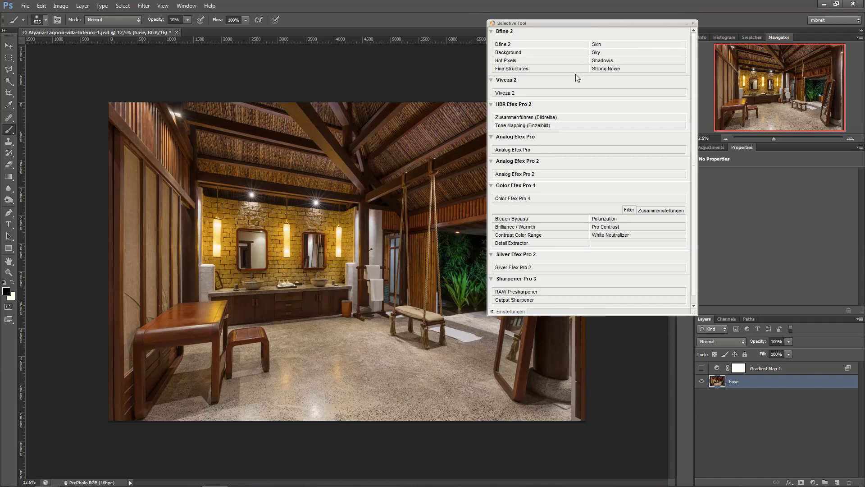
click(526, 94)
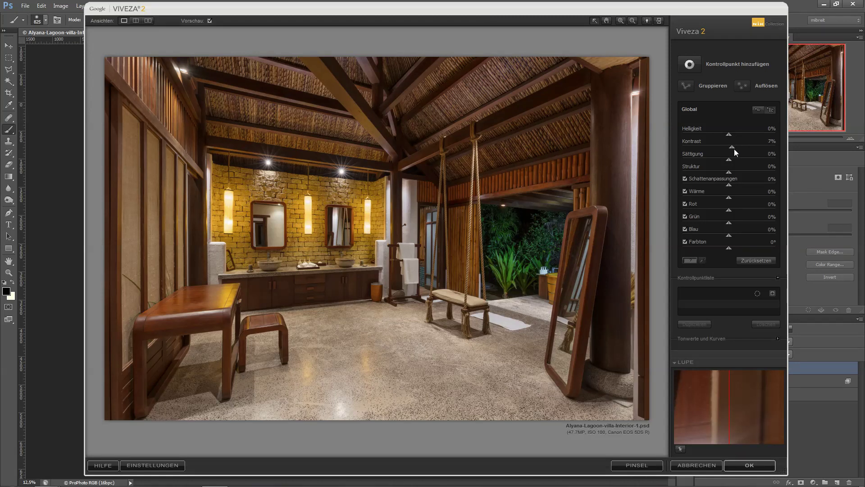
Set the global Helligkeit to -6%, Kontrast to 18%, Struktur to 5% and Schattenanpassungen to 12%.
drag(734, 149, 731, 172)
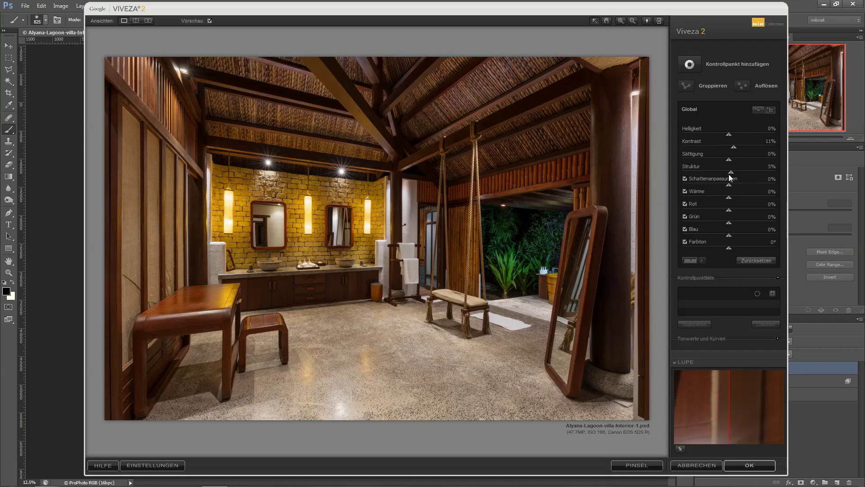
drag(726, 197, 734, 199)
double_click(734, 198)
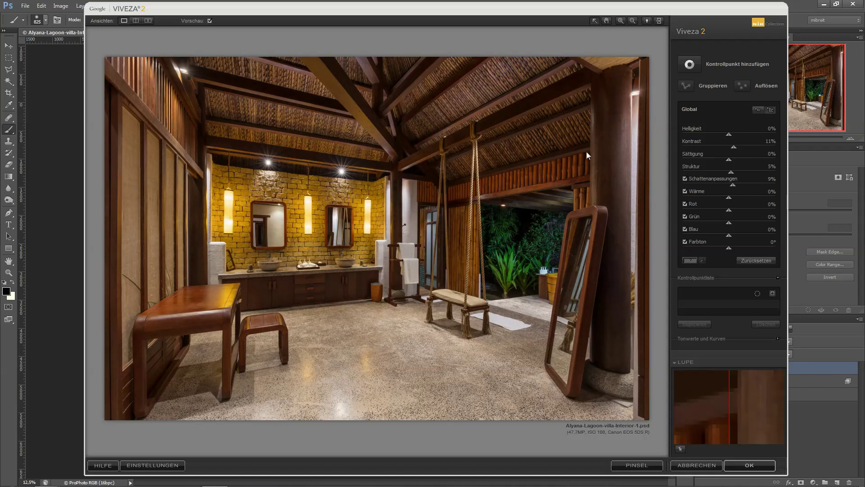
drag(734, 147, 727, 135)
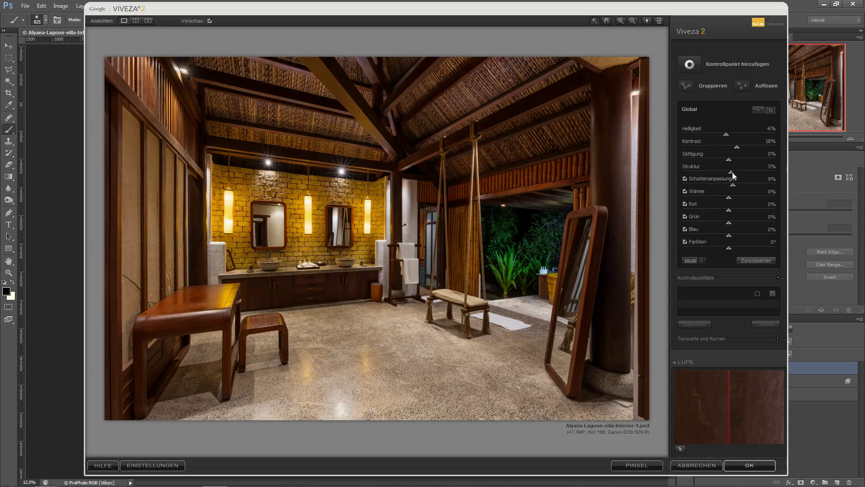
click(734, 183)
Compare the edit with the original in the split preview and apply the Viveza adjustments.
click(135, 21)
drag(383, 194, 119, 158)
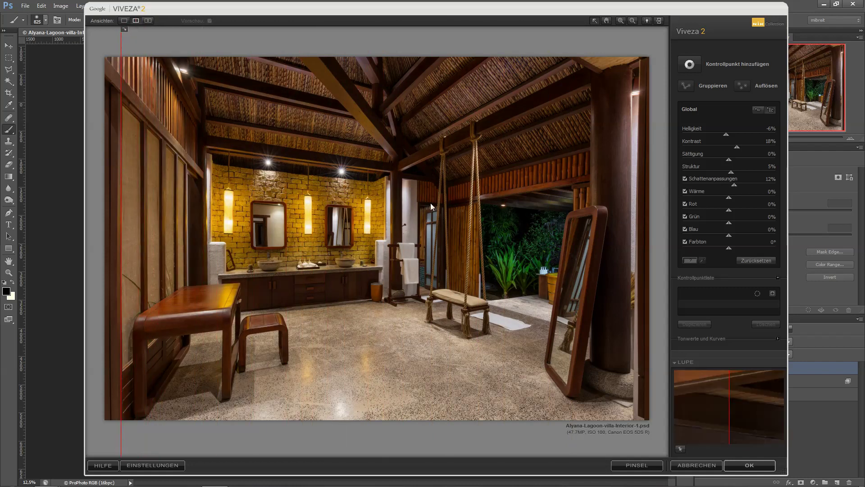
click(749, 465)
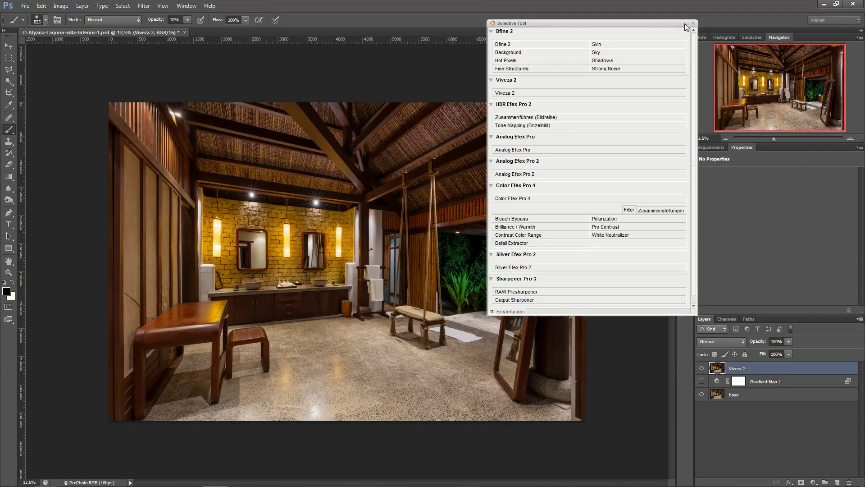
Place the Viveza 2 layer below Gradient Map 1 and show the gradient map to compare clipping with and without Viveza.
click(685, 24)
drag(792, 368, 793, 387)
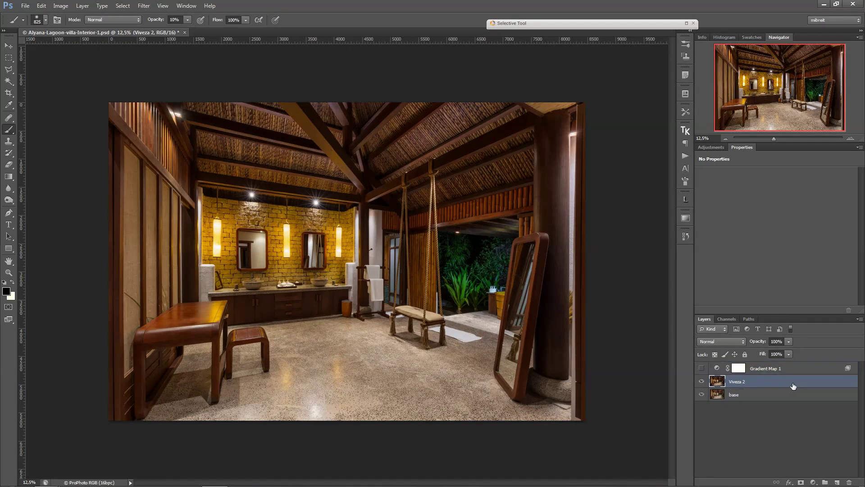
click(702, 368)
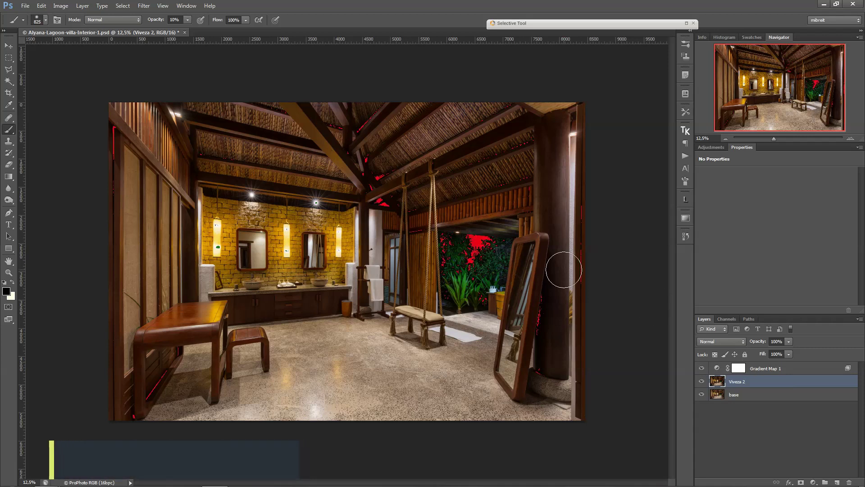
click(701, 382)
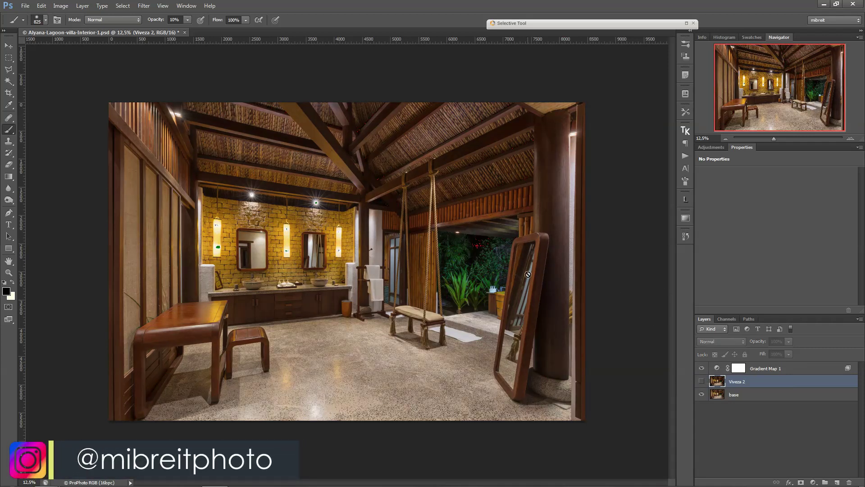
click(701, 382)
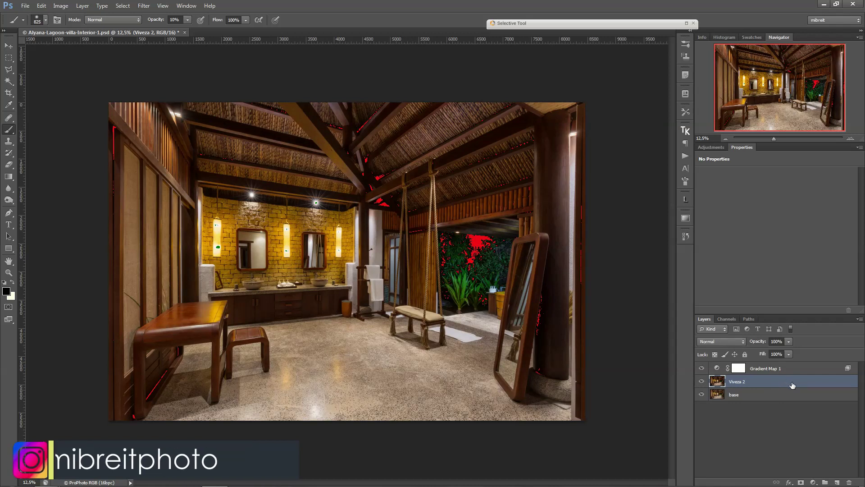
Protect the deep shadows from the Viveza 2 layer by setting Blend If for the underlying layer's blacks to 4 / 22, and compare before and after.
double_click(801, 383)
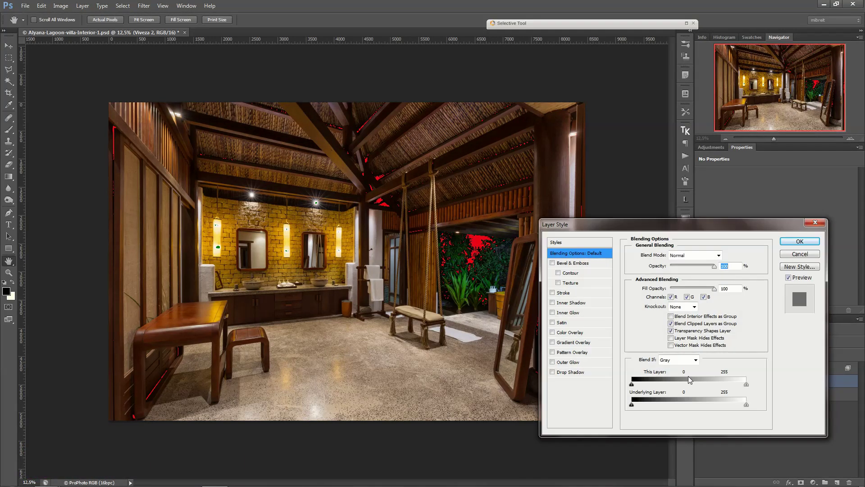
mouse_move(631, 406)
mouse_down()
mouse_move(647, 407)
mouse_move(635, 407)
mouse_up()
drag(635, 405, 642, 404)
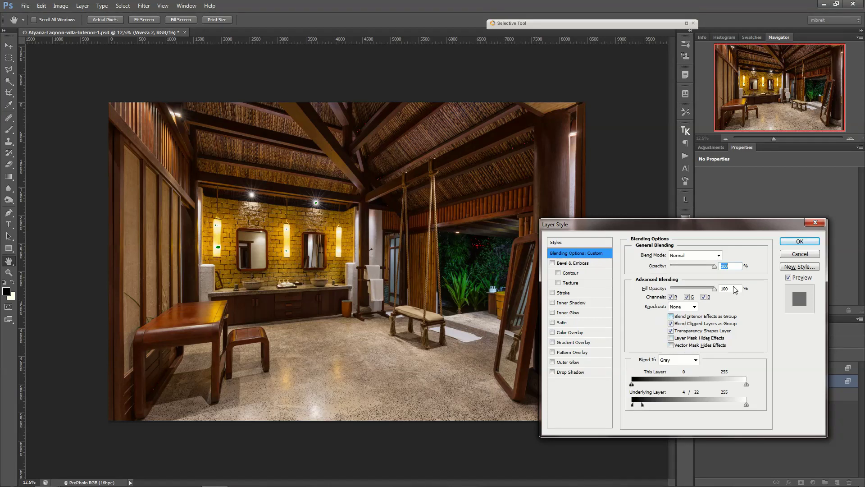
click(800, 242)
key(b)
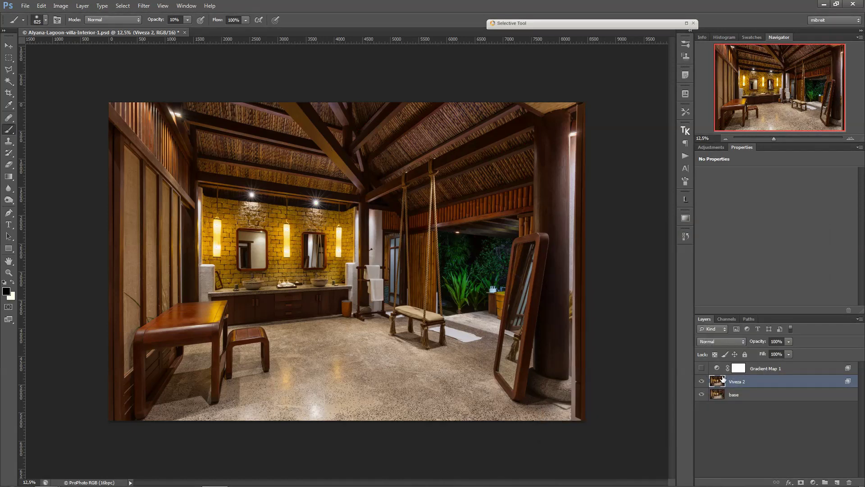
click(702, 382)
click(702, 382)
Add a Curves adjustment above Viveza 2, masked to the area outside a large ellipse around the middle of the room.
key(alt+bracketright)
key(s)
key(x)
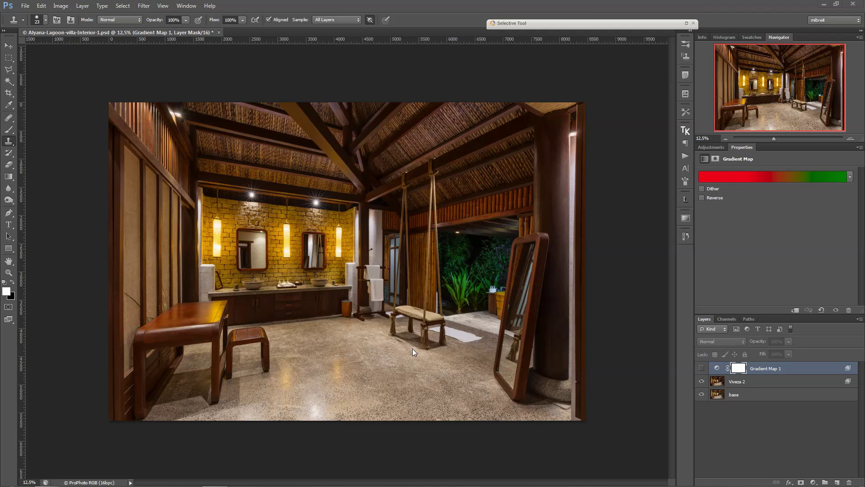
click(766, 383)
key(shift+m)
drag(194, 145, 484, 397)
key(ctrl+shift+i)
click(813, 482)
click(810, 340)
Soften the Curves 1 mask with a 316.2-pixel Gaussian Blur and use Blend If to exclude the darkest underlying tones.
click(144, 6)
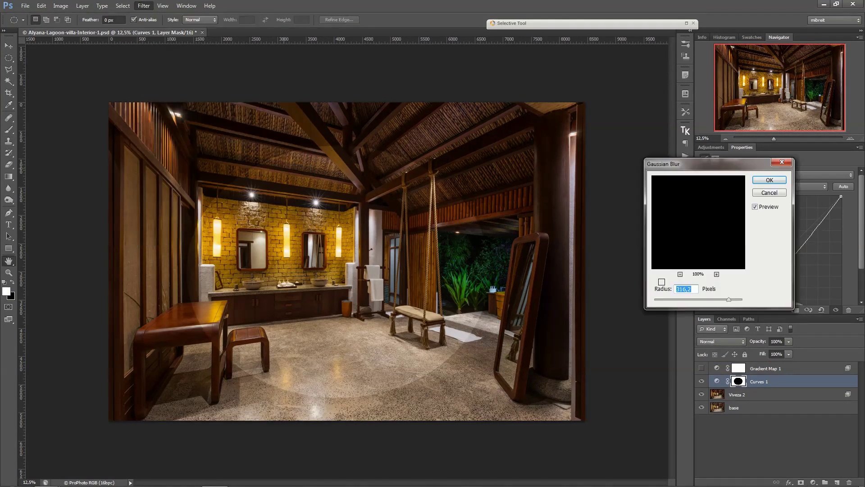
click(770, 179)
double_click(802, 381)
drag(632, 406, 638, 407)
click(800, 242)
Paint black at 30% opacity on the Curves 1 mask over the mirror, doorway and table, and hide the gradient map.
click(738, 381)
key(b)
key(x)
drag(530, 198, 518, 324)
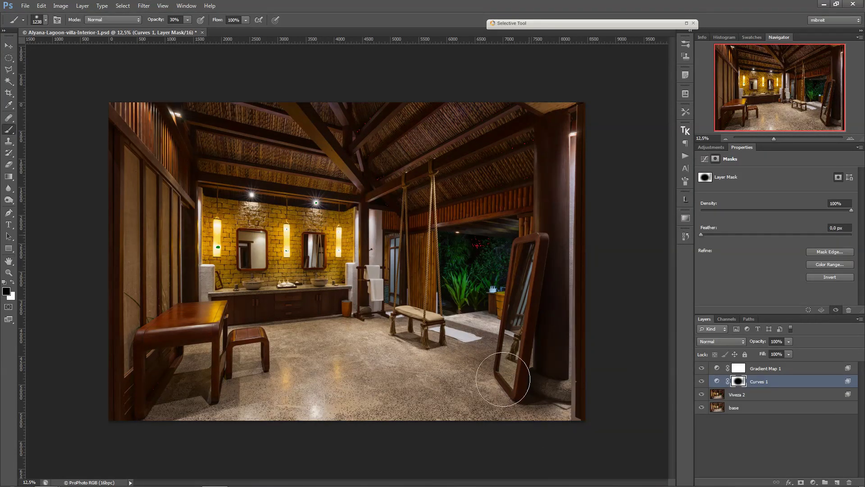
drag(503, 379, 471, 189)
drag(155, 312, 223, 351)
click(702, 368)
Add a new Soft Light layer and dodge the table and the garden opening with white at 10% brush opacity.
click(837, 482)
click(721, 341)
key(1)
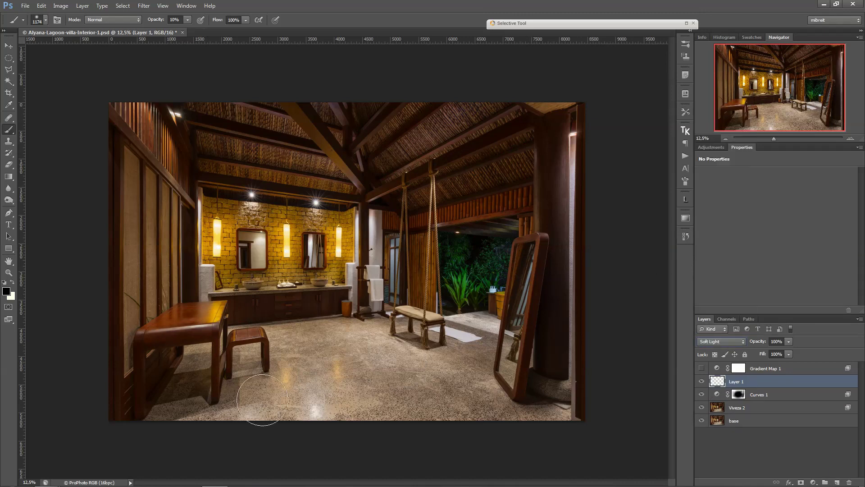
scroll(262, 400, down, 3)
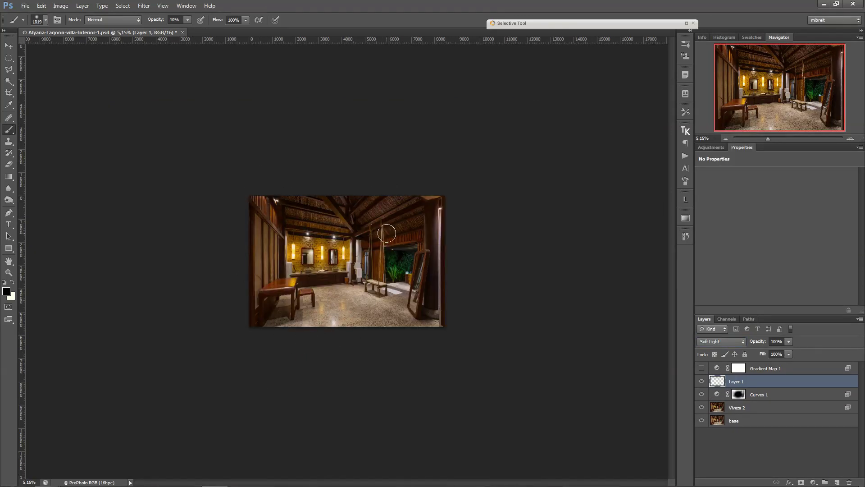
key(x)
drag(261, 296, 279, 285)
drag(373, 247, 390, 267)
Set the brush to black at 4% opacity and resize it to about 1014 pixels.
key(x)
key(0)
key(4)
key(bracketright)
key(bracketright)
key(bracketright)
key(bracketright)
key(bracketright)
key(bracketright)
key(bracketright)
key(x)
key(x)
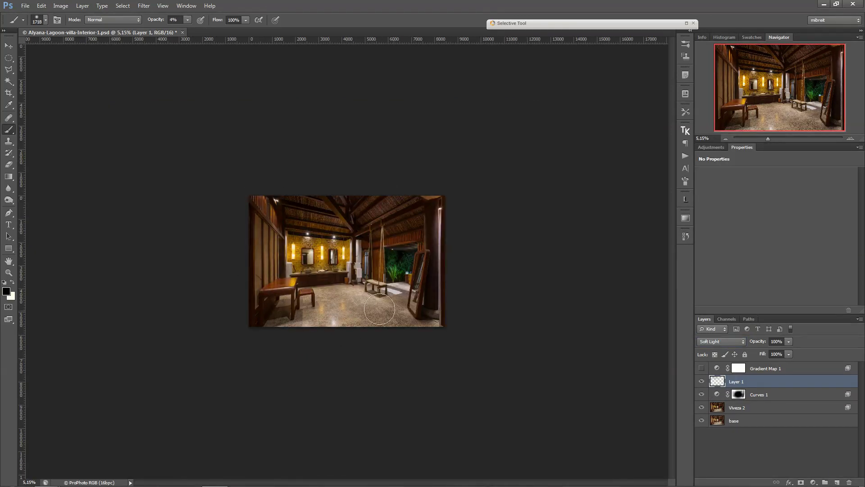
scroll(379, 309, up, 3)
key(bracketleft)
key(bracketleft)
key(bracketleft)
key(bracketleft)
key(bracketleft)
key(bracketleft)
key(bracketleft)
Add a Curves adjustment that slightly lifts the highlights with the shadows anchored, and restrict it with a Lumenzia luminosity mask.
click(813, 483)
click(825, 345)
click(756, 282)
drag(805, 233, 805, 229)
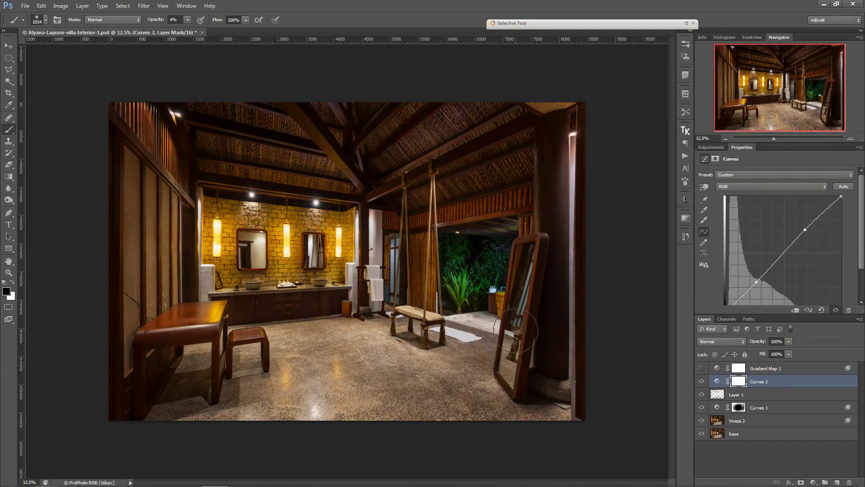
click(685, 199)
click(582, 296)
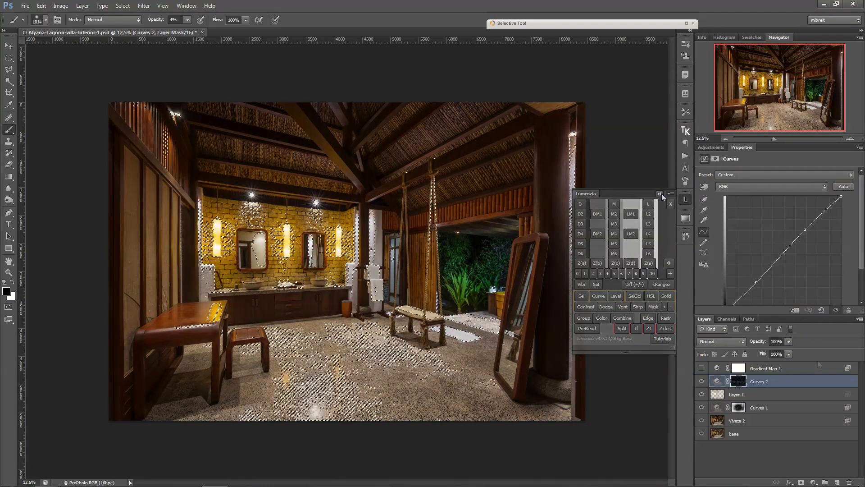
Put the Lumenzia panel away and compare the photo with and without the Contrast layer.
click(659, 193)
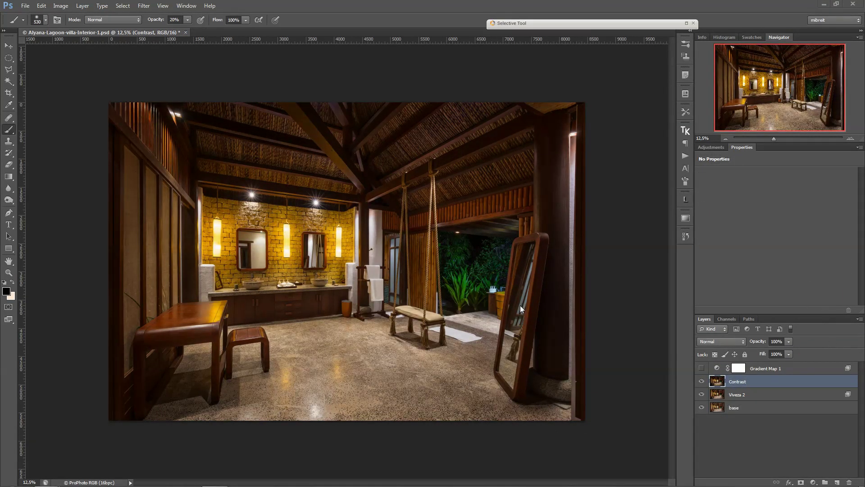
click(702, 383)
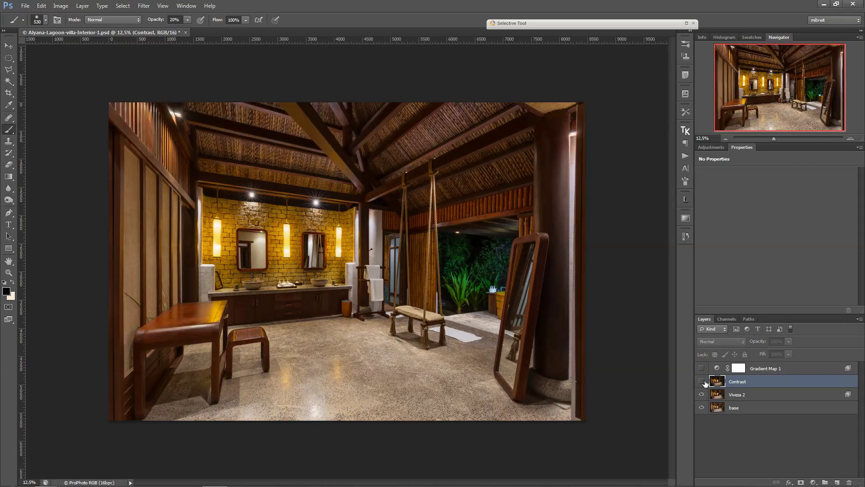
click(702, 382)
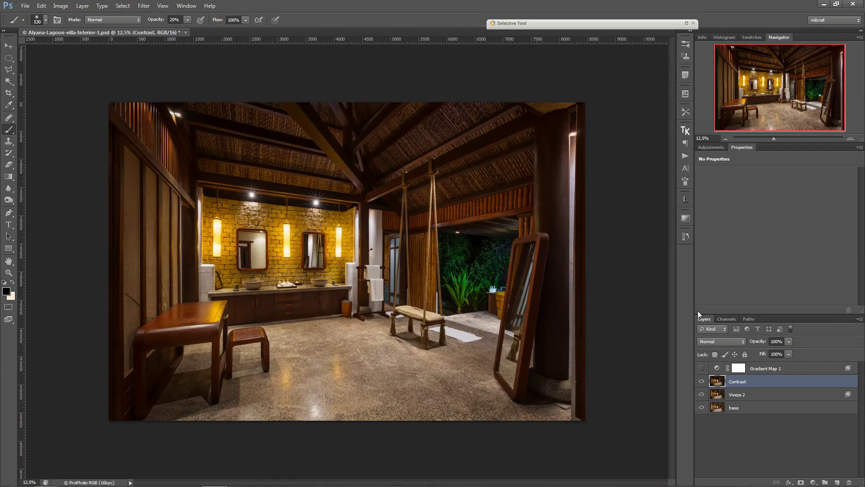
click(701, 382)
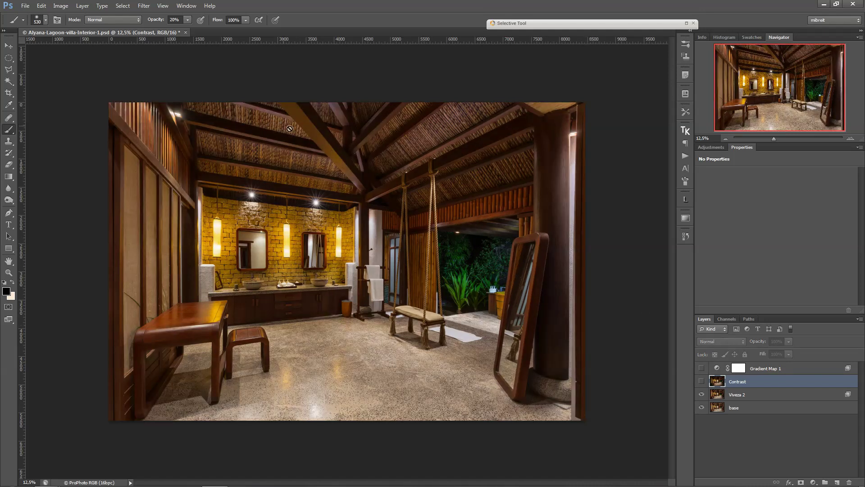
click(702, 381)
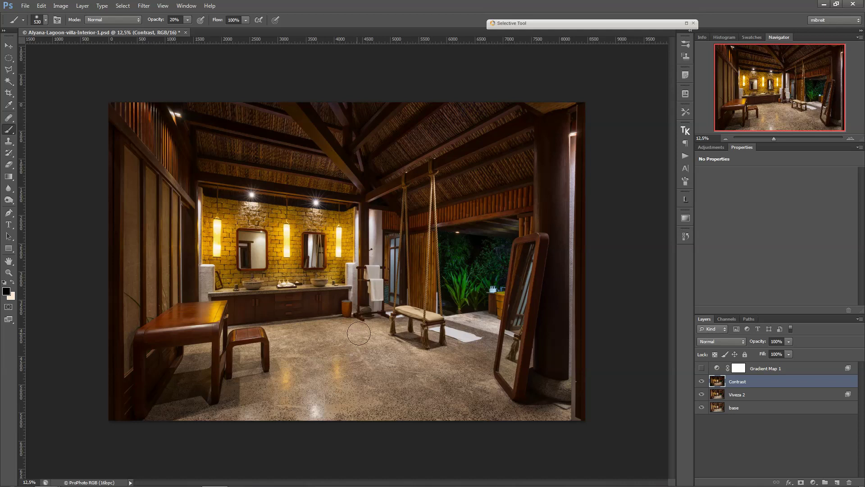
click(810, 480)
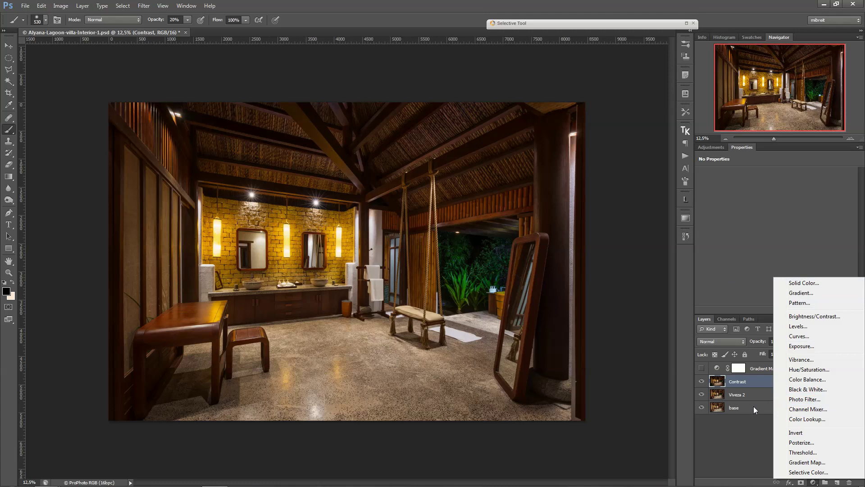
click(685, 199)
click(685, 199)
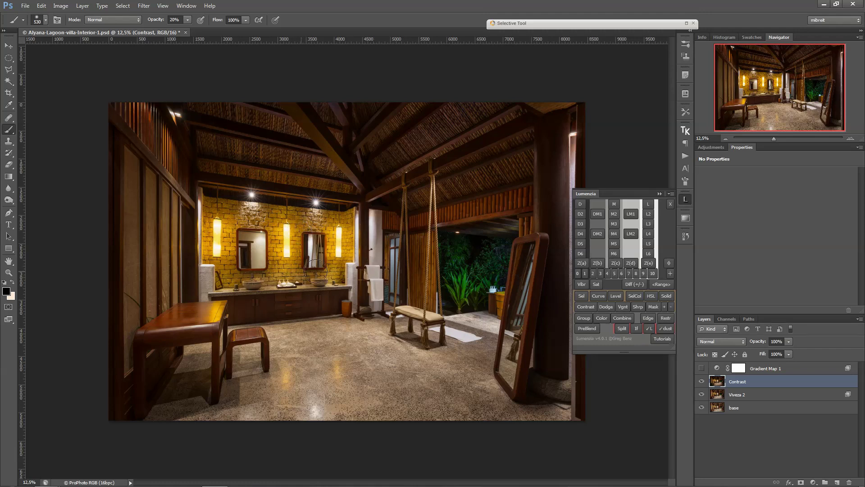
click(660, 193)
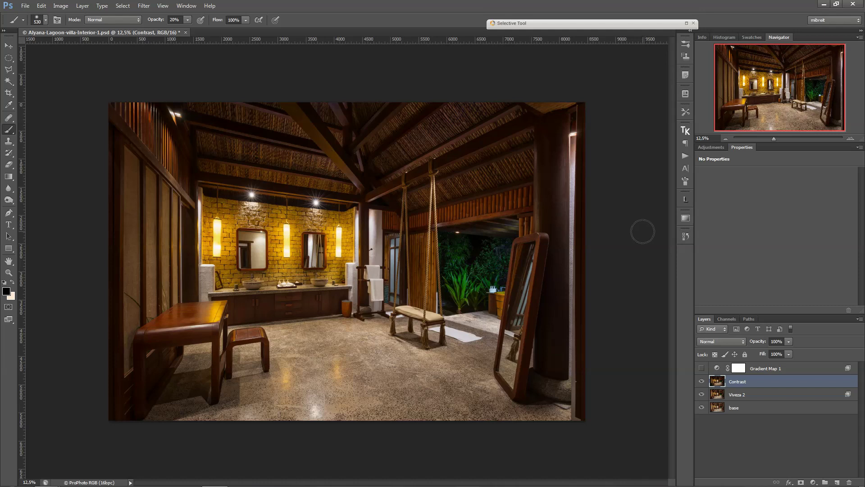
Add a Selective Color adjustment above the Contrast layer and set the Blues to Cyan +3% and Black +1% in Absolute mode.
click(814, 483)
click(829, 477)
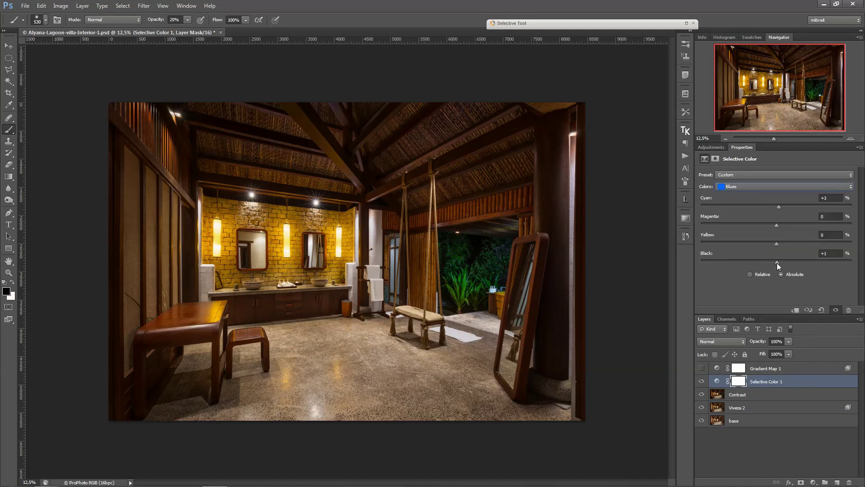
click(757, 186)
click(757, 218)
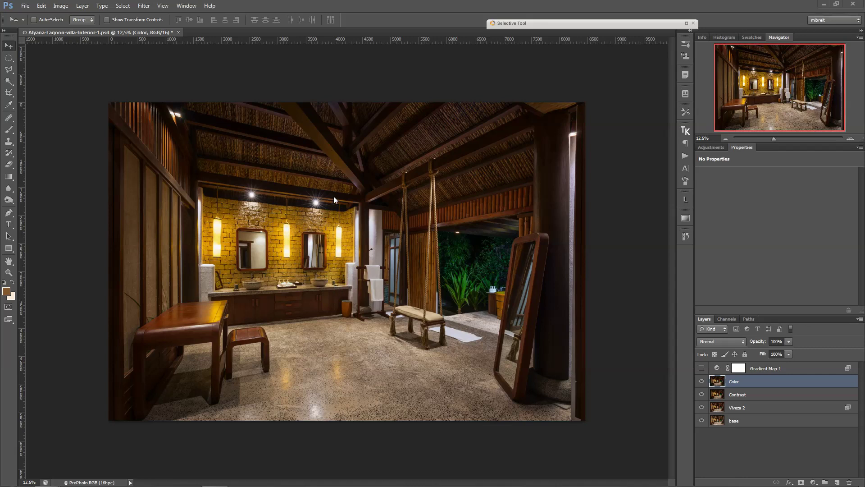
Compare the photo with and without the Color layer, including a closer look at the interior.
click(702, 381)
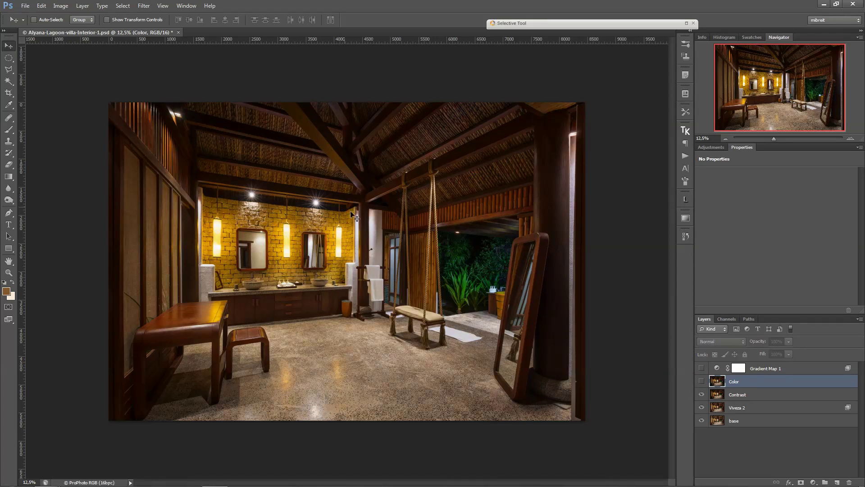
click(701, 382)
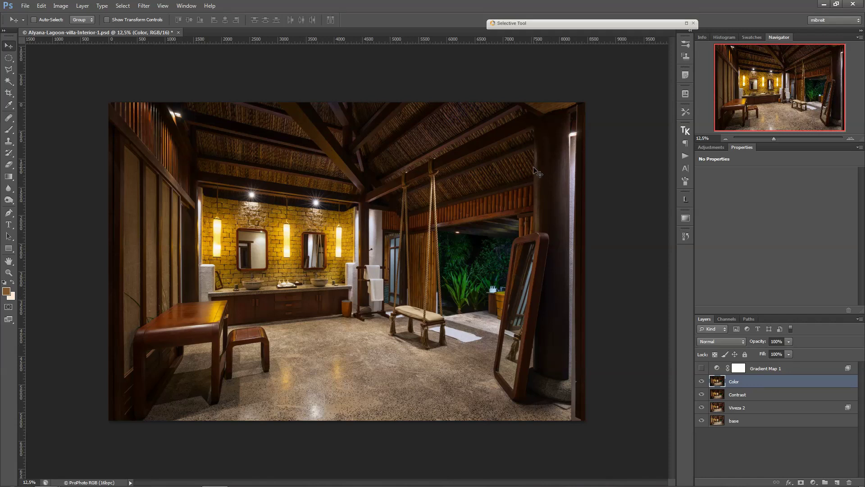
click(702, 381)
click(702, 381)
key(ctrl+plus)
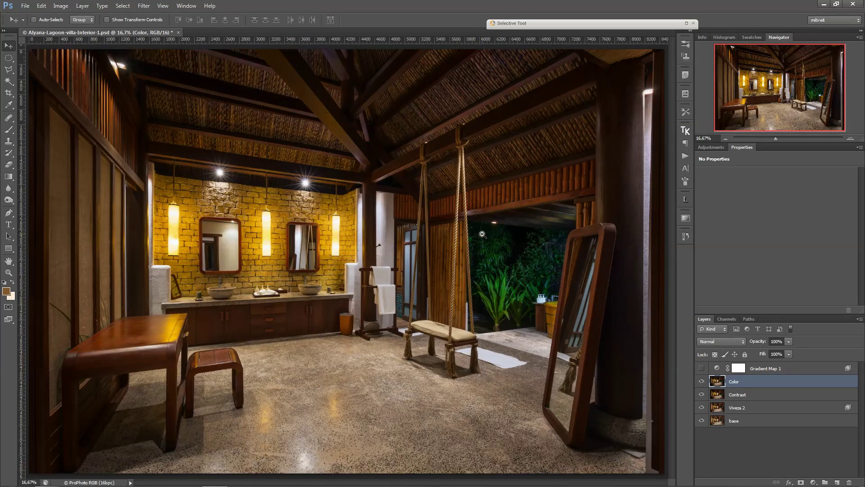
key(ctrl+minus)
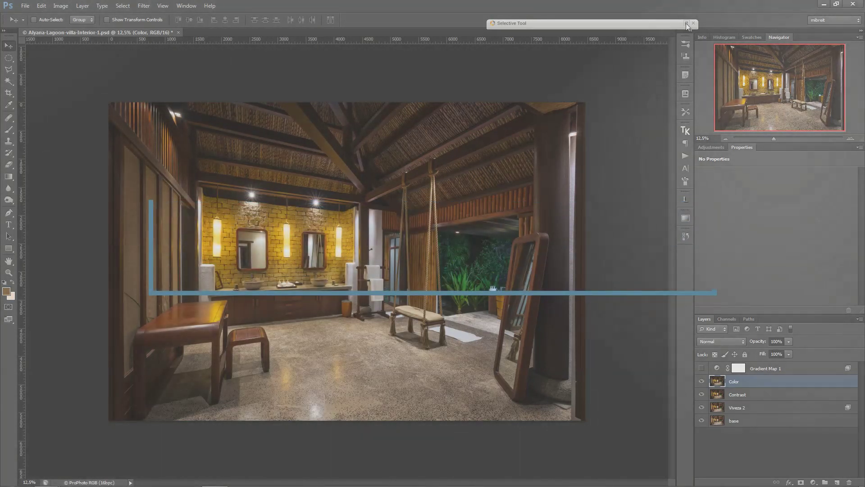
Open the Color layer in Color Efex Pro 4 and reset Pro Contrast's Kontrast korrigieren and Dynamischer Kontrast to 0%.
click(686, 25)
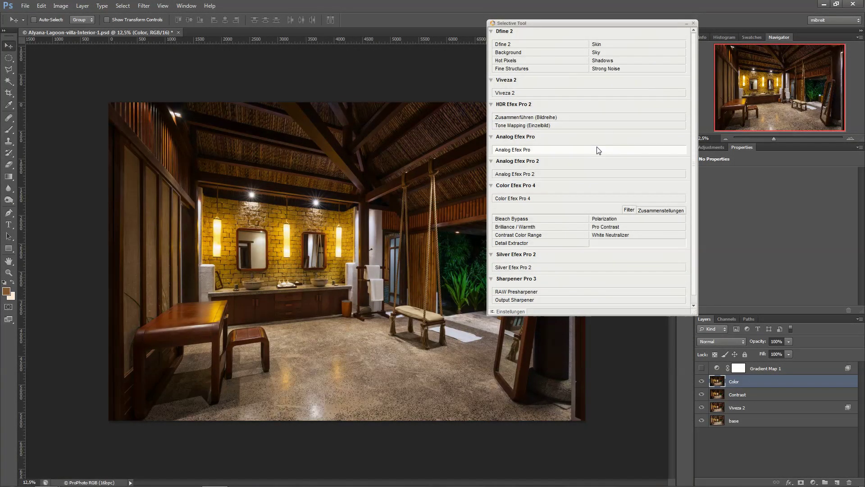
click(535, 197)
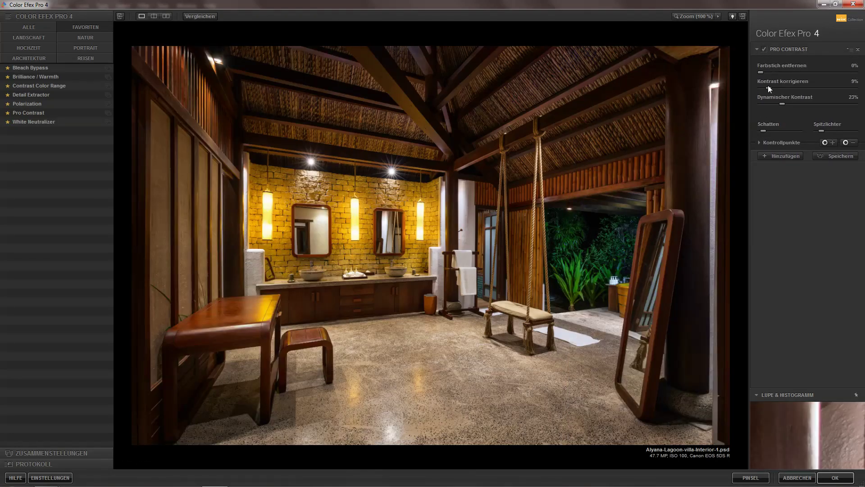
drag(773, 105, 755, 106)
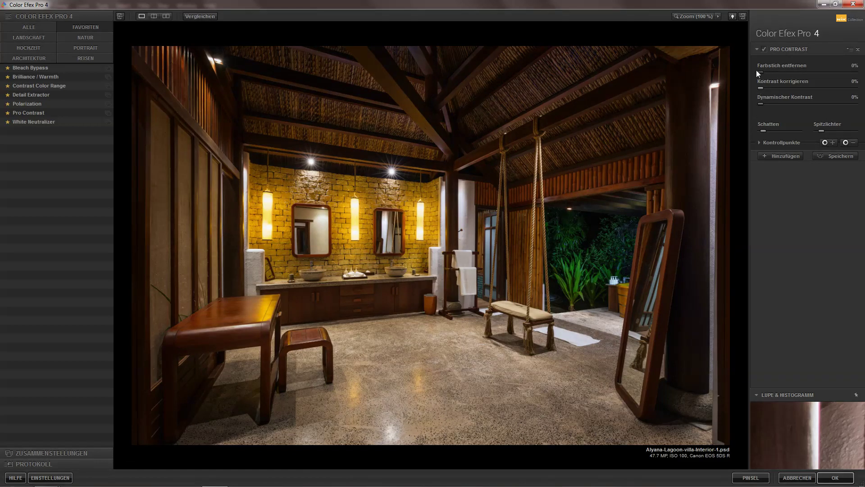
Try Pro Contrast's Farbstich entfernen at 100% and return it to 0%.
mouse_move(793, 72)
mouse_down()
mouse_move(820, 74)
mouse_move(766, 64)
mouse_move(778, 72)
mouse_up()
drag(835, 73, 859, 74)
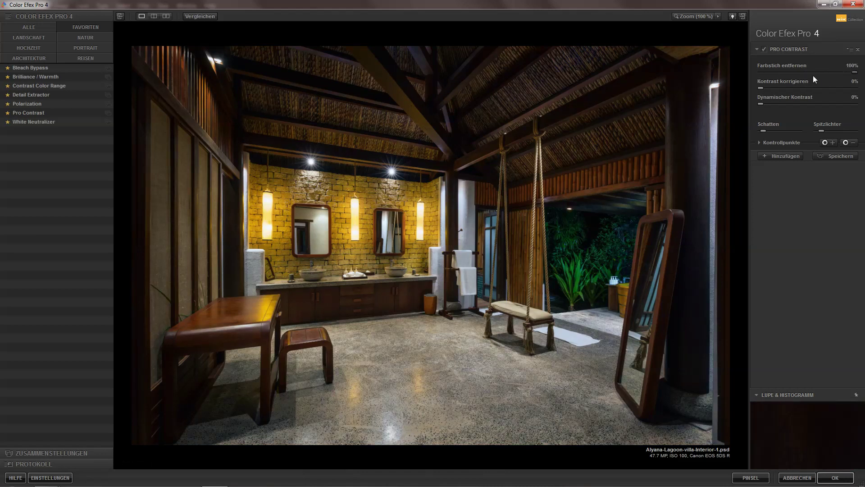
drag(831, 72, 761, 75)
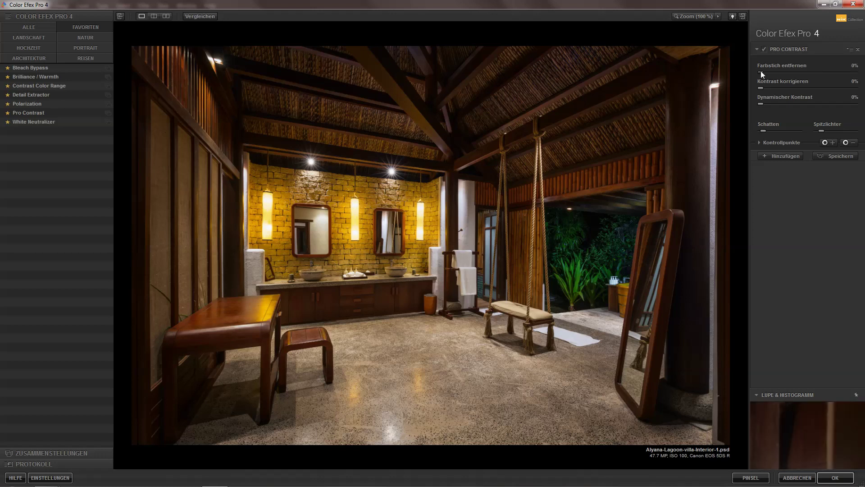
drag(761, 72, 863, 76)
drag(854, 72, 762, 74)
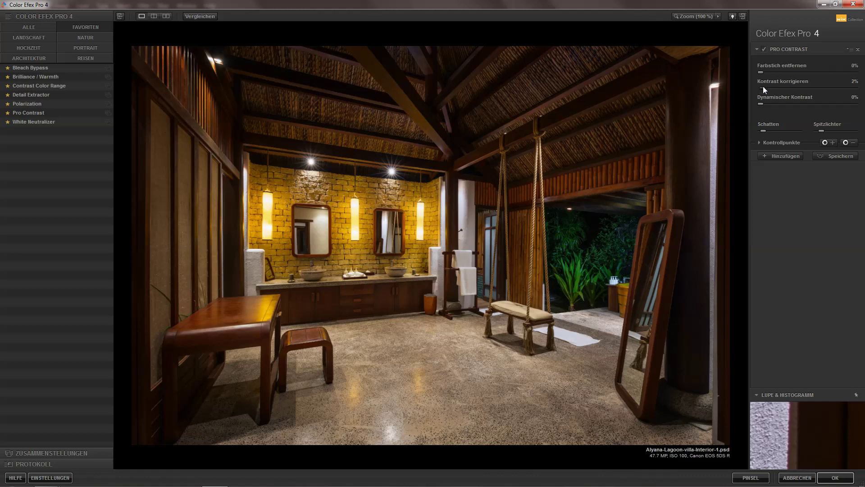
Set Kontrast korrigieren to 9% in the Pro Contrast filter, keeping Dynamischer Kontrast at 0%.
mouse_move(764, 87)
mouse_down()
mouse_move(793, 87)
mouse_move(772, 89)
mouse_up()
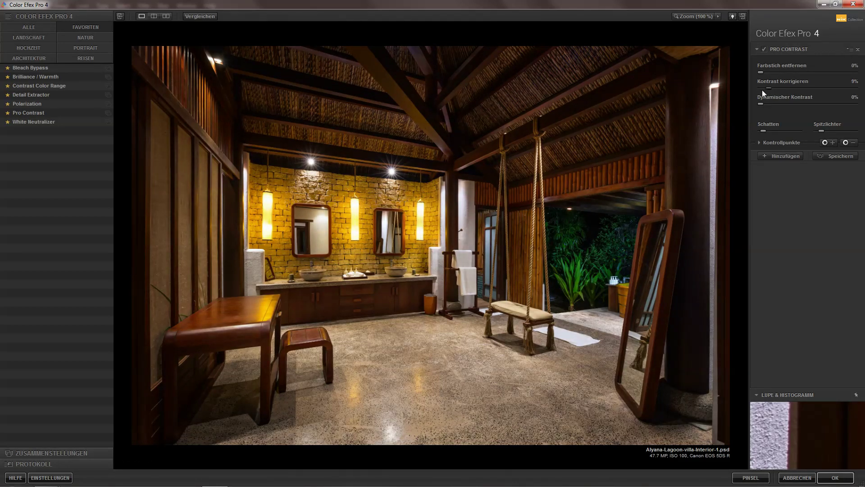
drag(762, 89, 772, 89)
drag(772, 104, 772, 104)
Add a second Pro Contrast filter and set its Dynamischer Kontrast to 21%.
click(764, 154)
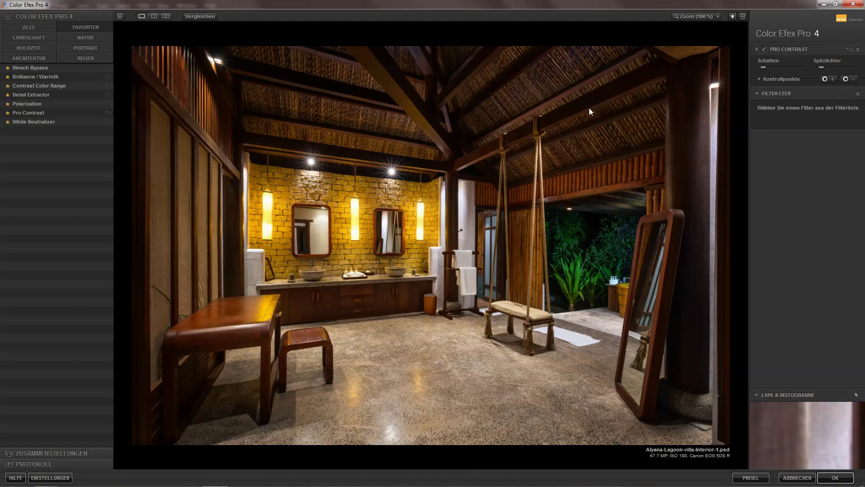
click(45, 112)
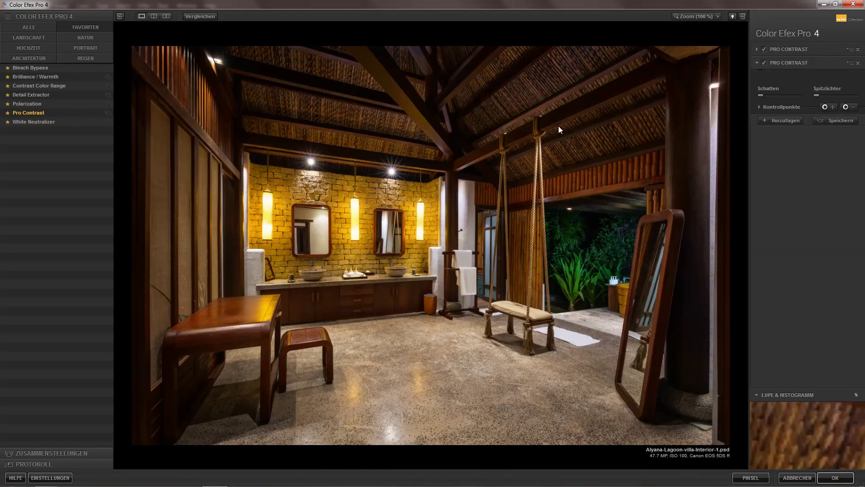
drag(759, 115, 780, 115)
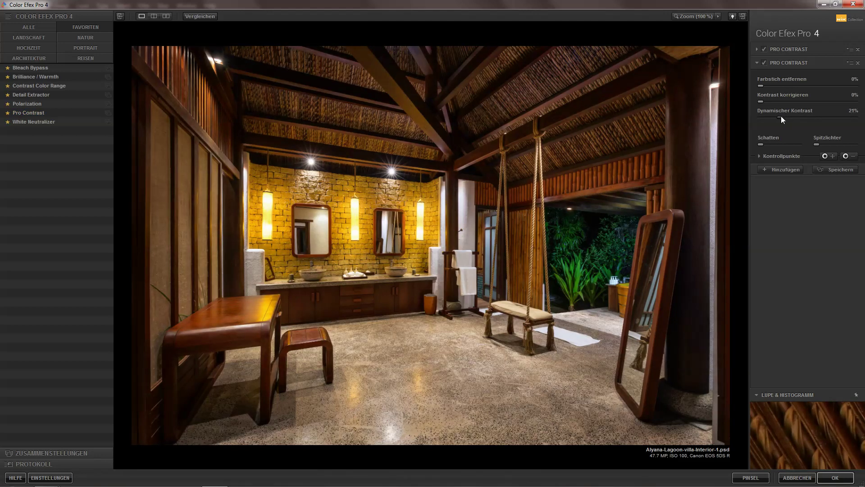
Place control points on the brick wall, towels, swing seat, vanity base and garden plants, with Dynamischer Kontrast at 18%.
click(827, 156)
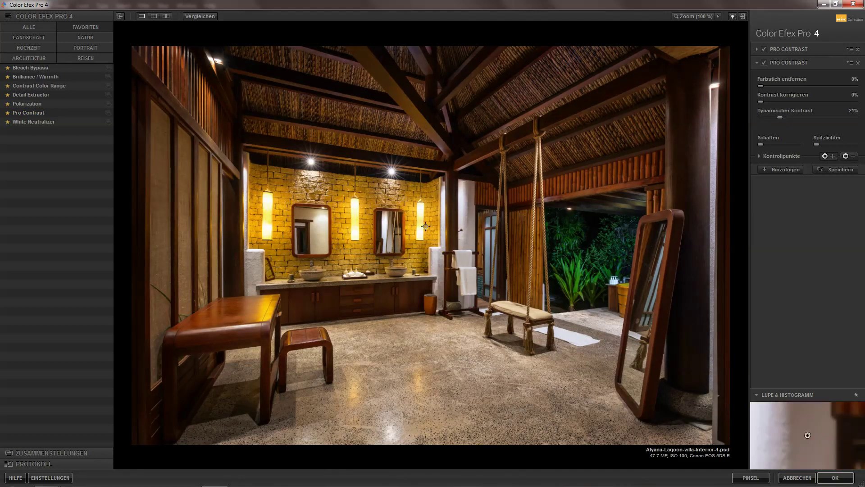
click(394, 234)
drag(394, 237, 310, 320)
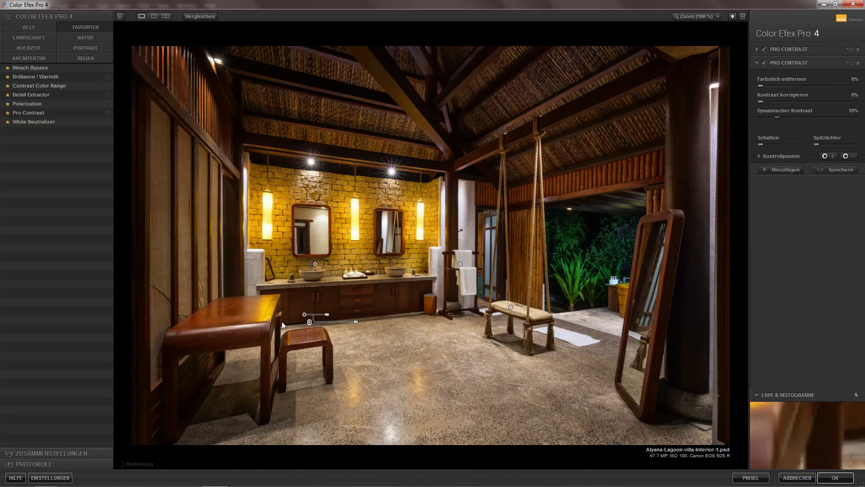
drag(304, 315, 580, 304)
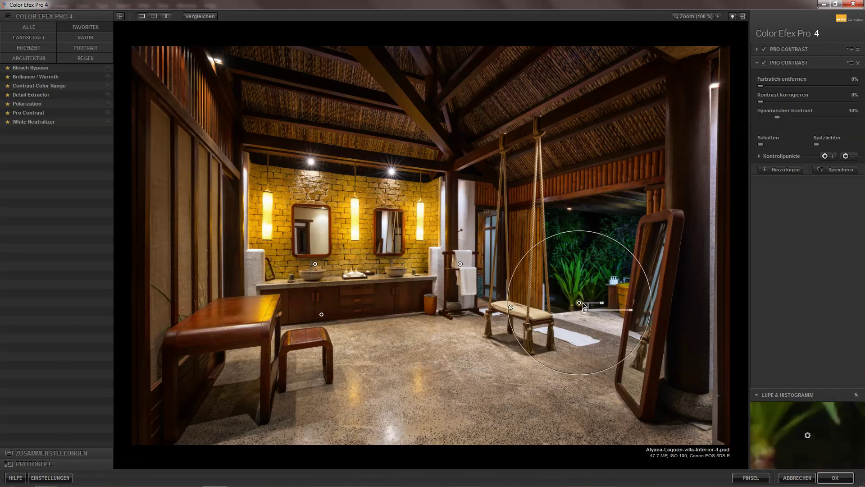
Add a Polarization filter with Drehung at 0° and Stärke at 13%.
click(765, 169)
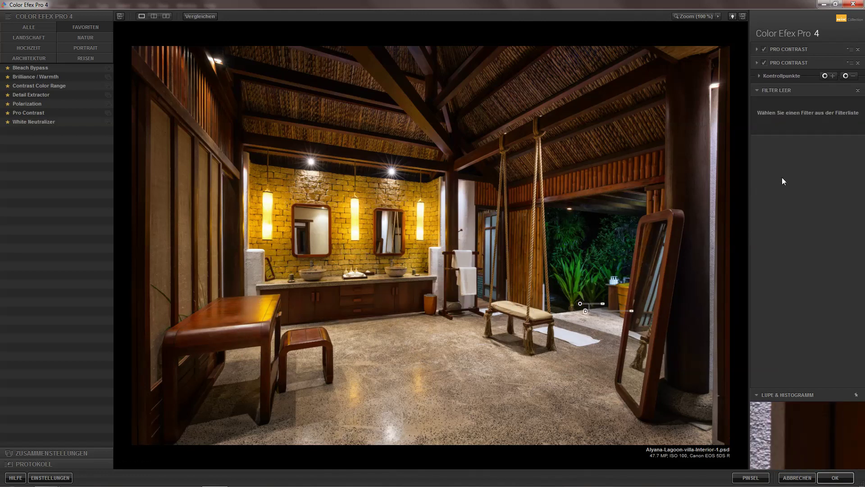
click(34, 104)
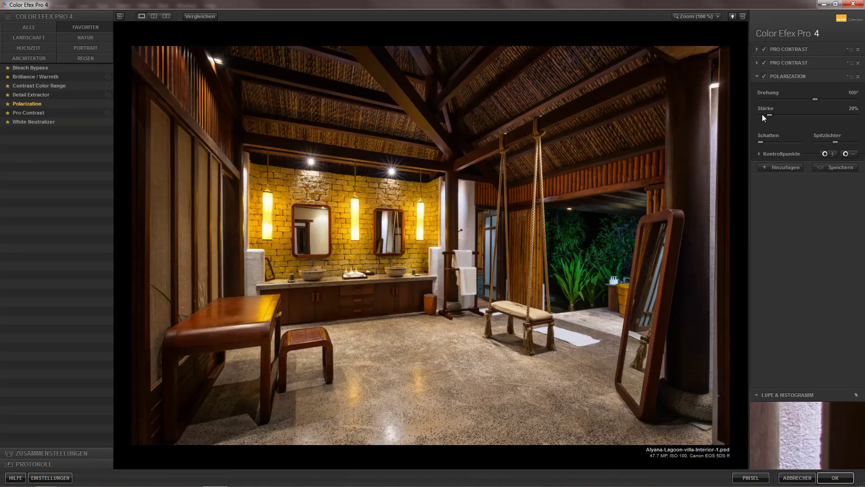
drag(769, 115, 831, 116)
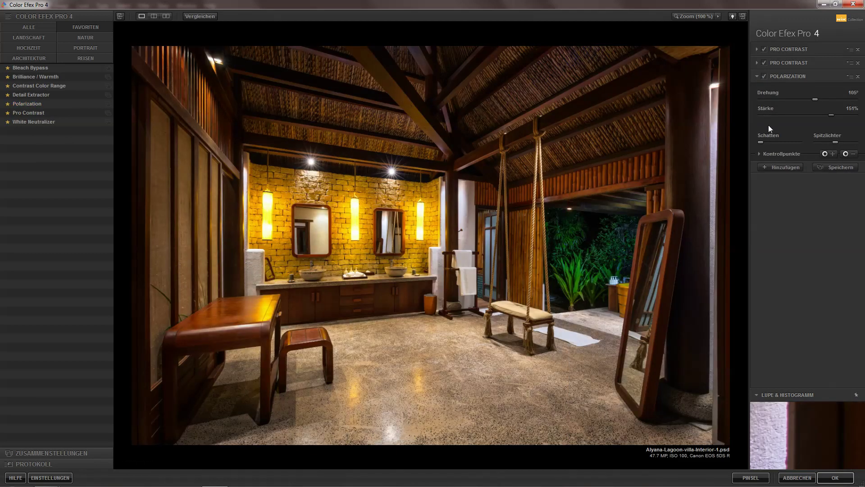
drag(764, 100, 760, 99)
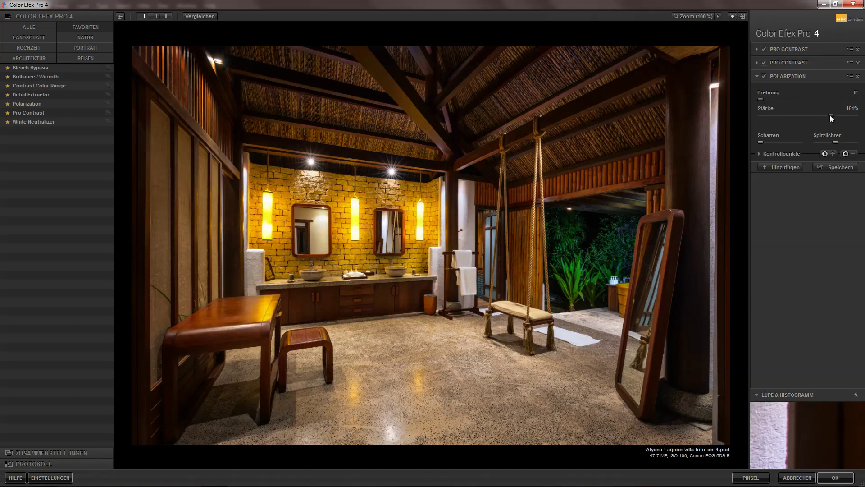
drag(831, 114, 792, 116)
drag(802, 116, 792, 117)
click(770, 115)
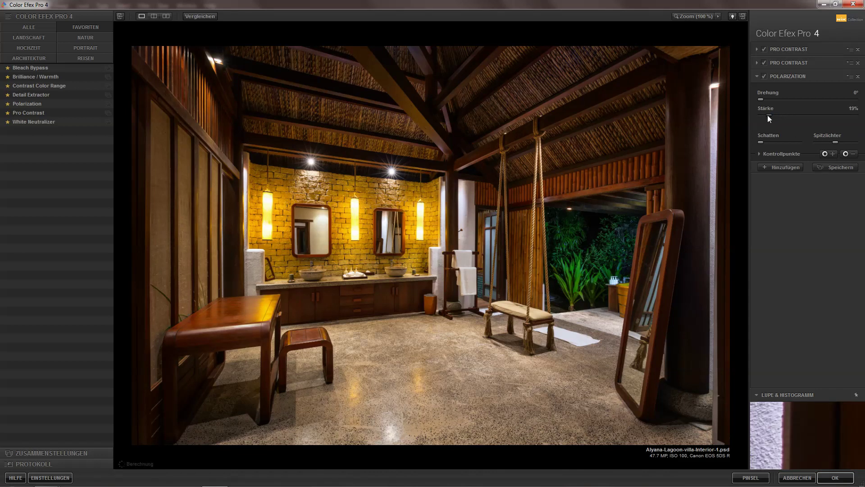
Add a Brilliance / Warmth filter and set Wärme to 3%.
click(767, 166)
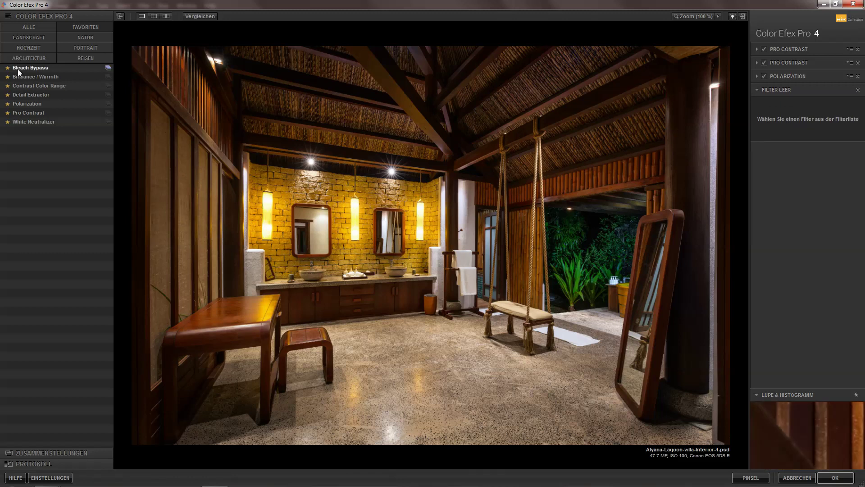
click(30, 77)
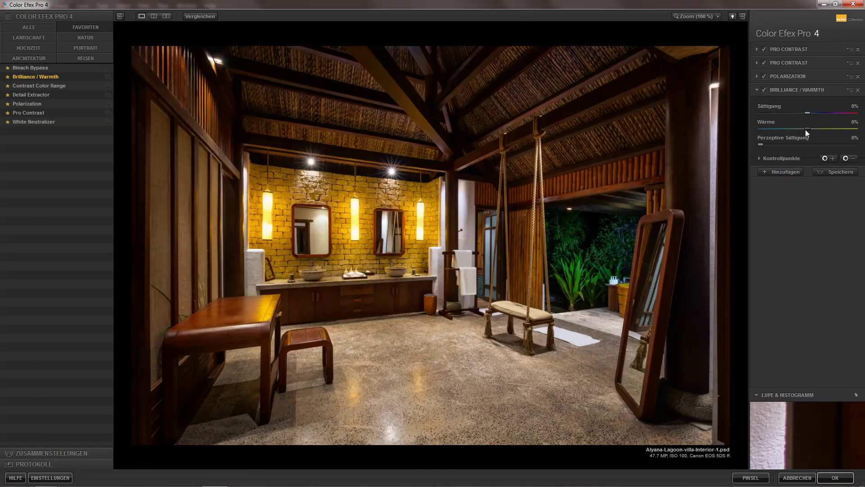
mouse_move(805, 128)
mouse_down()
mouse_move(792, 130)
mouse_move(804, 131)
mouse_up()
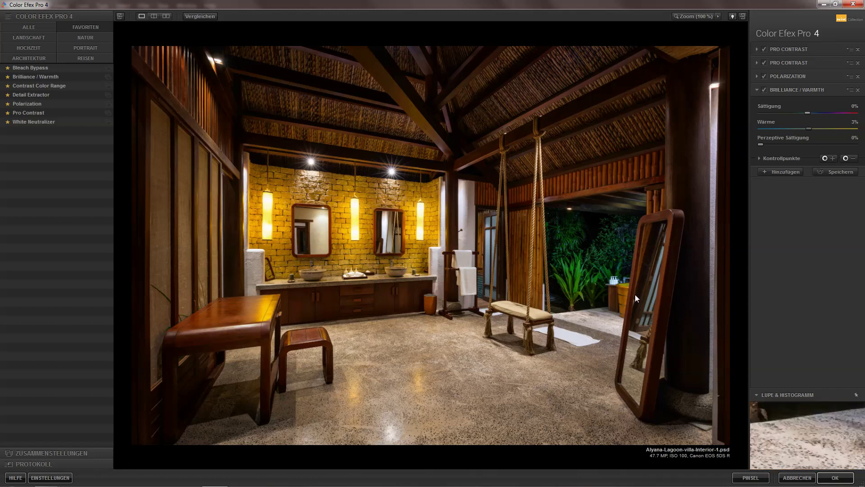
Reset Wärme to 0% with the Brilliance / Warmth filter switched off, and apply the filter stack to the image.
double_click(813, 129)
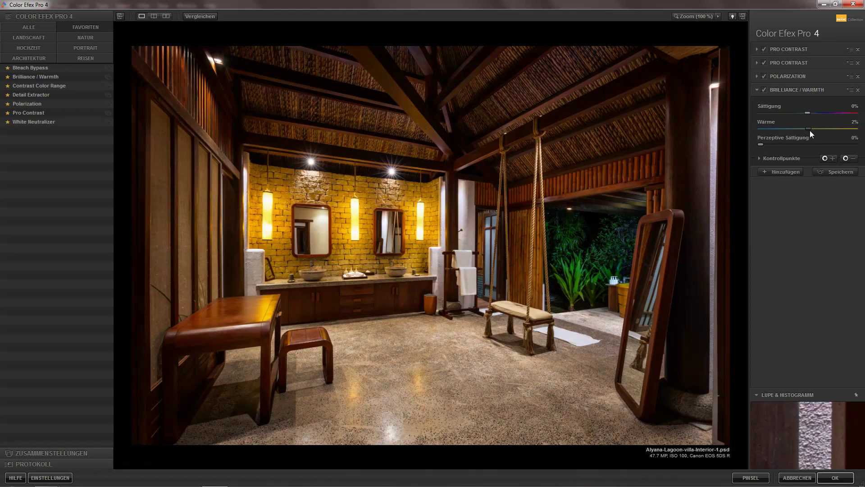
click(763, 89)
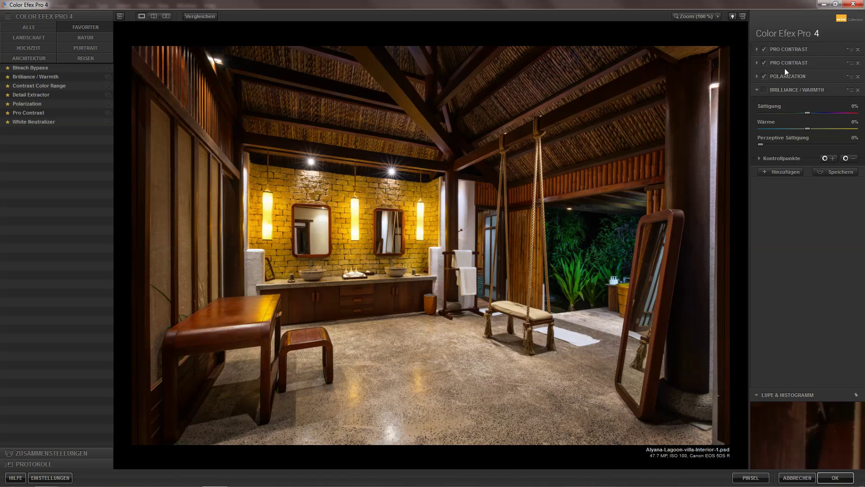
click(836, 482)
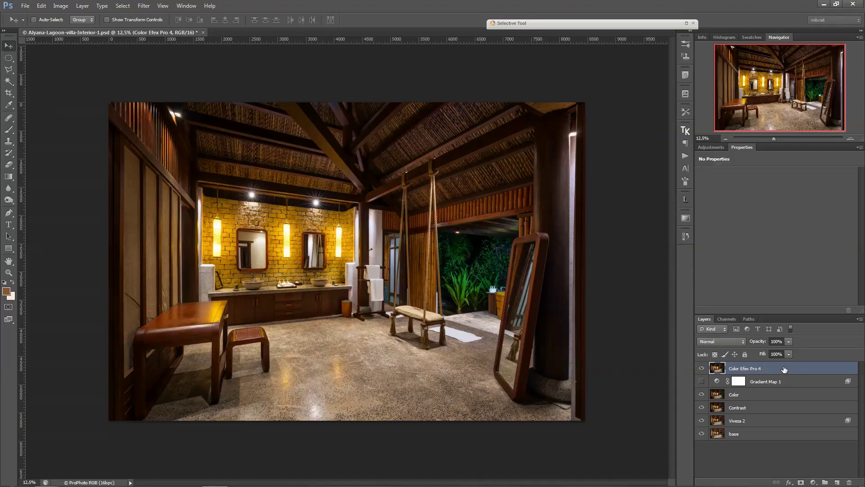
Move the Color Efex Pro 4 layer below Gradient Map 1 and set its opacity to 81%.
drag(784, 369, 701, 382)
click(702, 382)
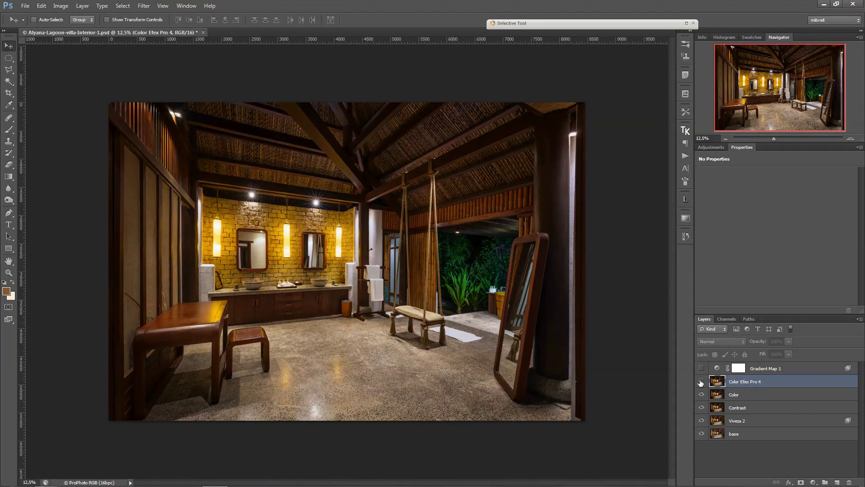
click(703, 382)
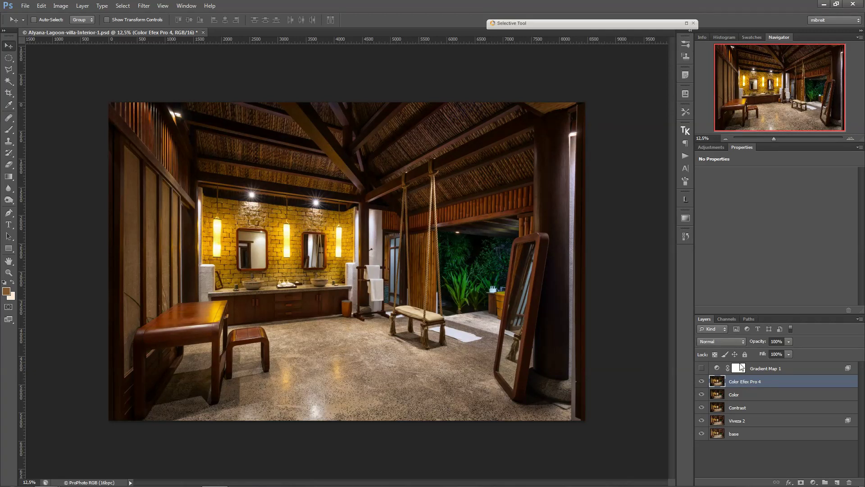
click(789, 354)
drag(750, 353, 781, 351)
Show the Gradient Map 1 clipping colours and compare the image with and without the Color Efex Pro 4 layer.
click(702, 369)
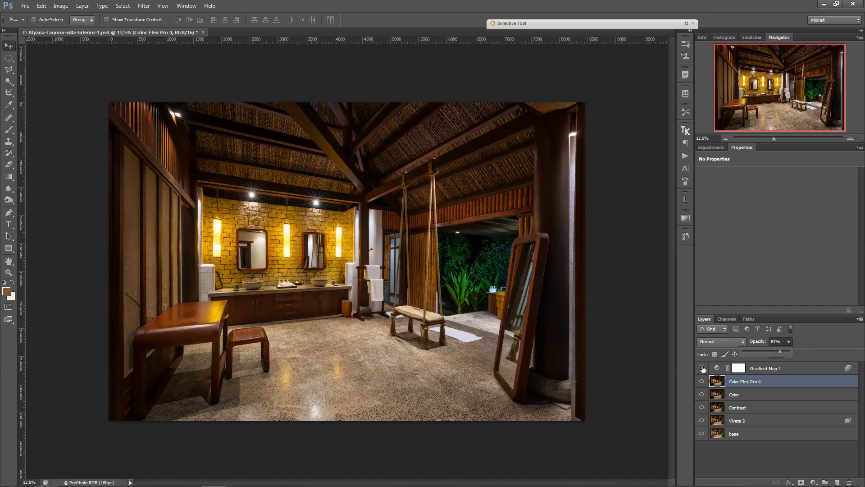
click(795, 369)
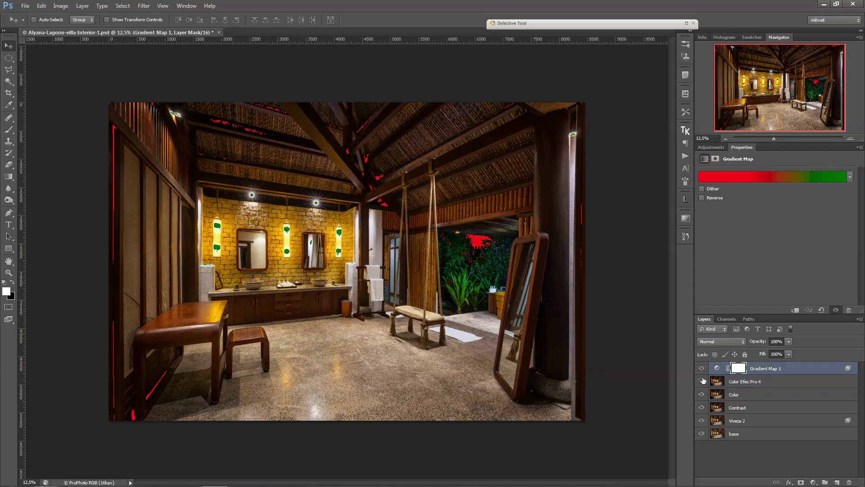
click(702, 381)
click(703, 382)
Blend the Color Efex Pro 4 layer with split Underlying Layer shadow and highlight sliders, highlights at 222 / 252, and hide Gradient Map 1.
double_click(794, 384)
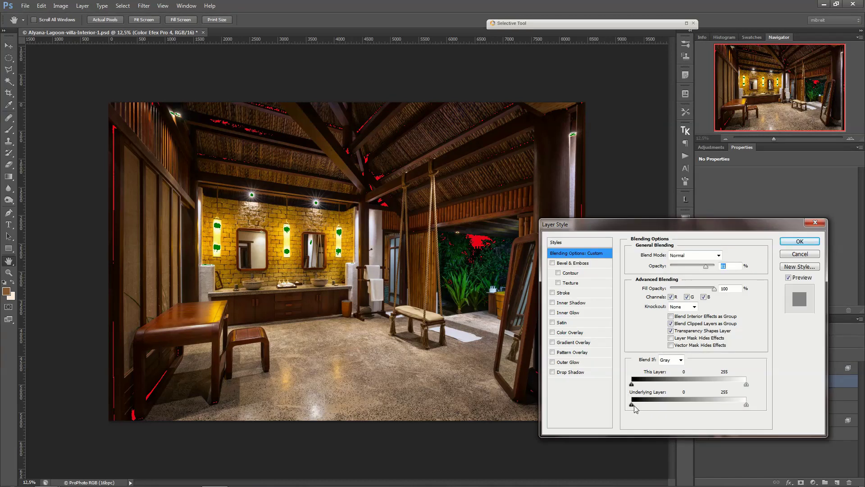
drag(632, 407, 642, 406)
drag(746, 405, 730, 407)
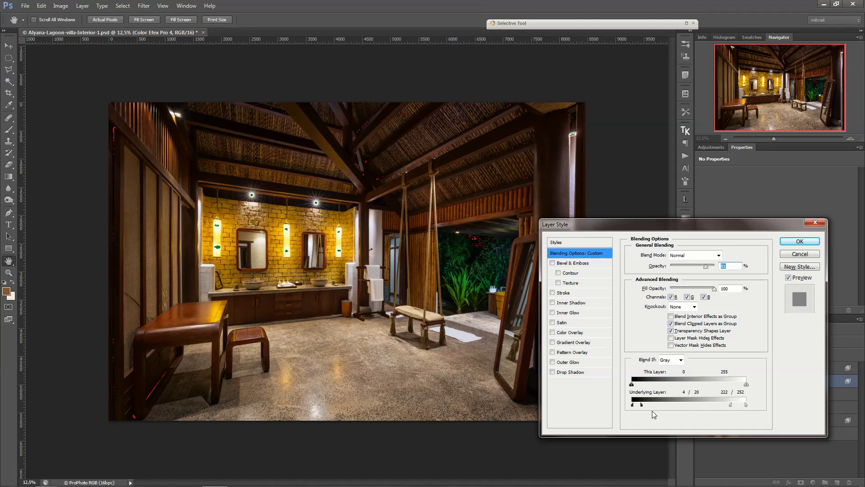
drag(641, 404, 648, 405)
click(800, 241)
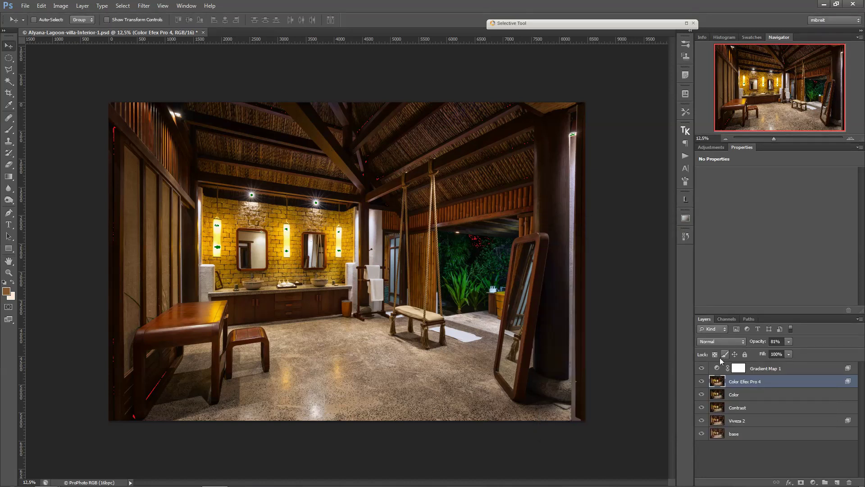
click(702, 368)
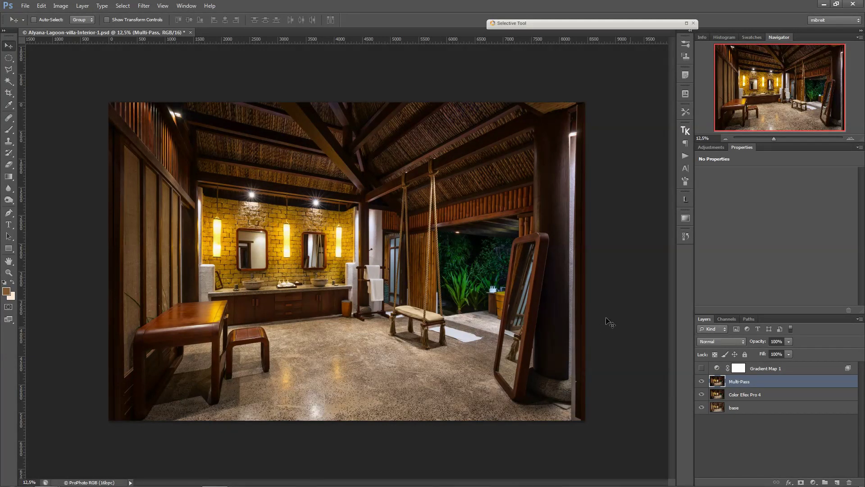
Examine the brick wall, mirrors and lamp at 100% with the Multi-Pass layer hidden and shown.
ctrl+click(334, 271)
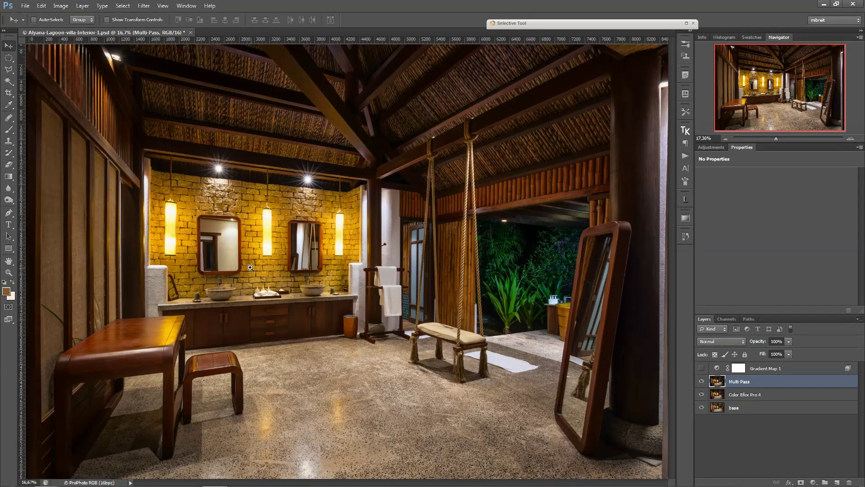
ctrl+click(250, 267)
ctrl+click(250, 268)
ctrl+click(283, 288)
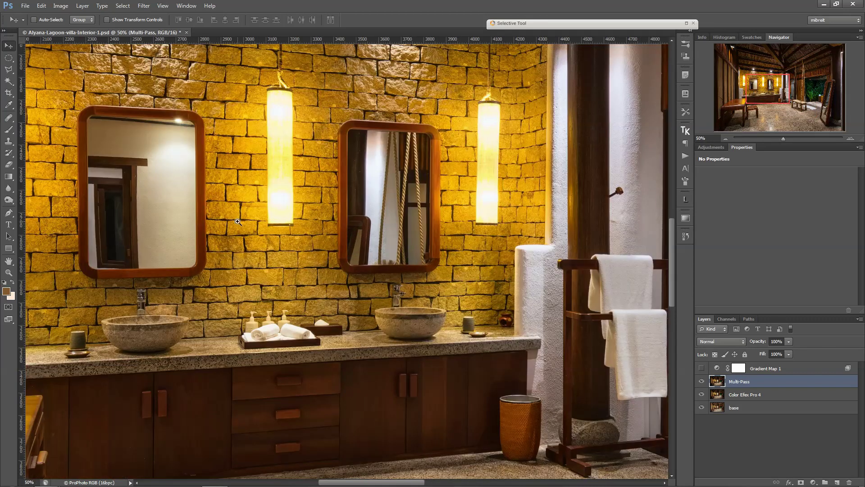
ctrl+click(233, 229)
ctrl+click(234, 229)
drag(250, 253, 304, 299)
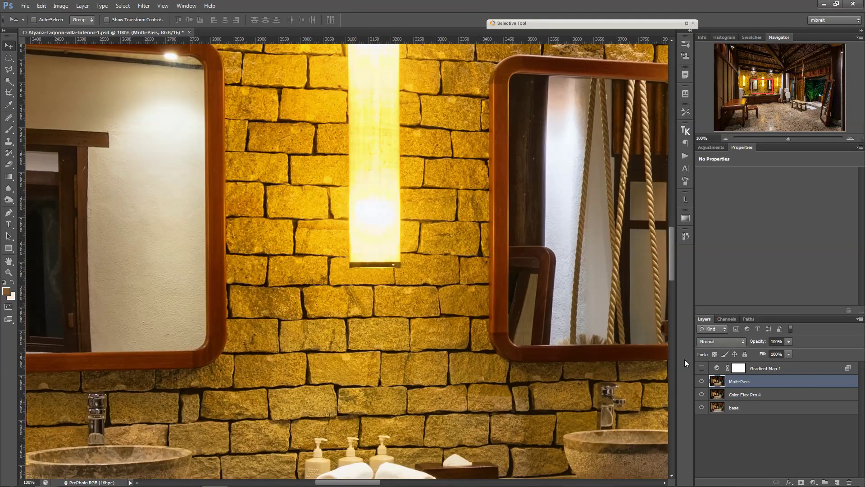
click(701, 382)
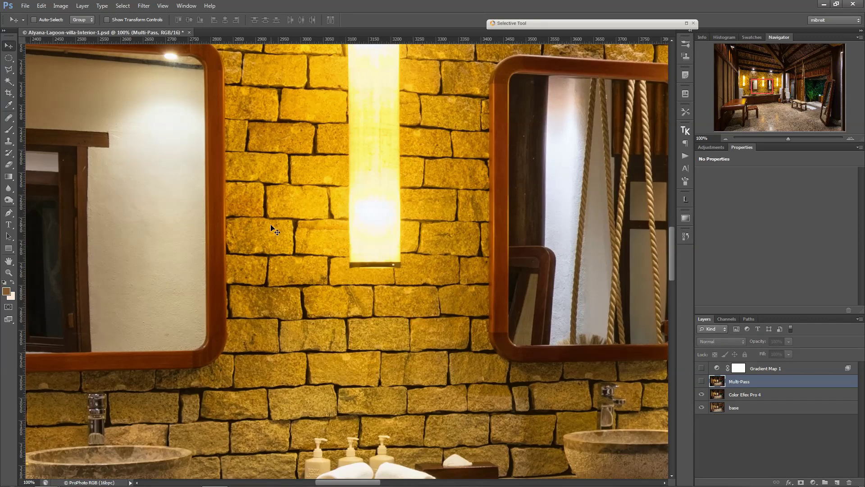
drag(290, 240, 363, 326)
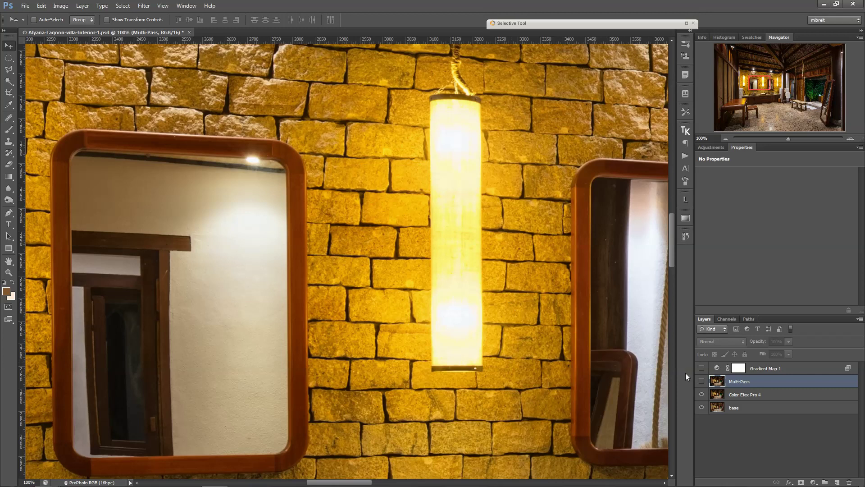
click(701, 382)
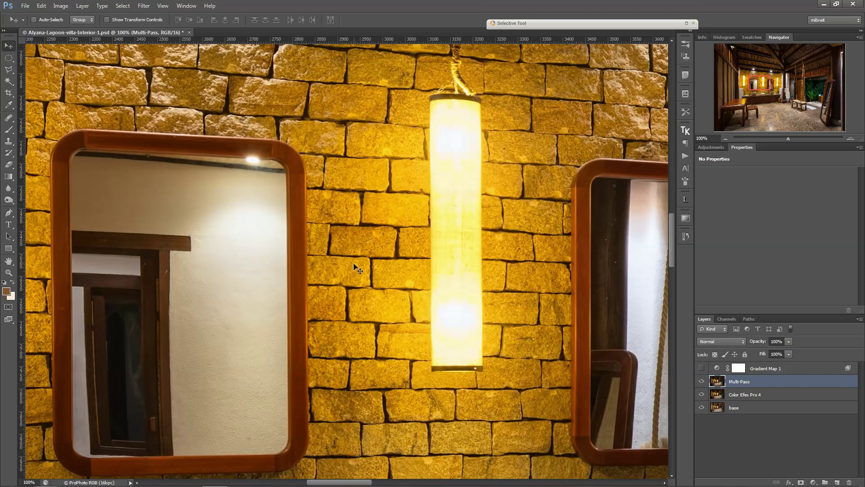
Inspect the upper brick wall, washbasins, vanity counter and wooden table up close, and return to the full image view.
drag(387, 122, 242, 215)
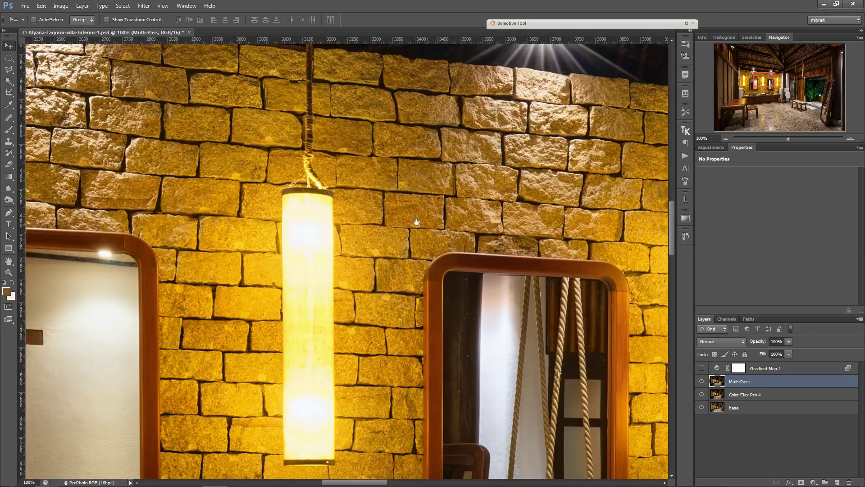
drag(543, 224, 289, 149)
drag(387, 321, 396, 149)
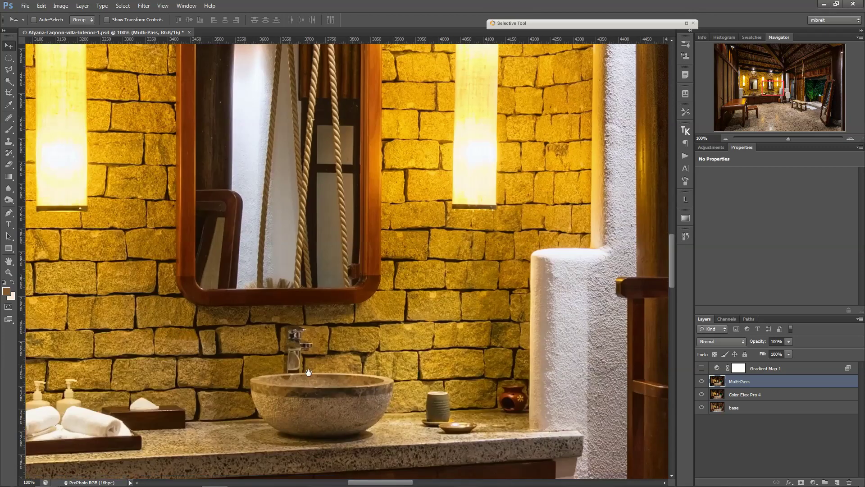
drag(289, 362, 502, 249)
drag(157, 279, 466, 272)
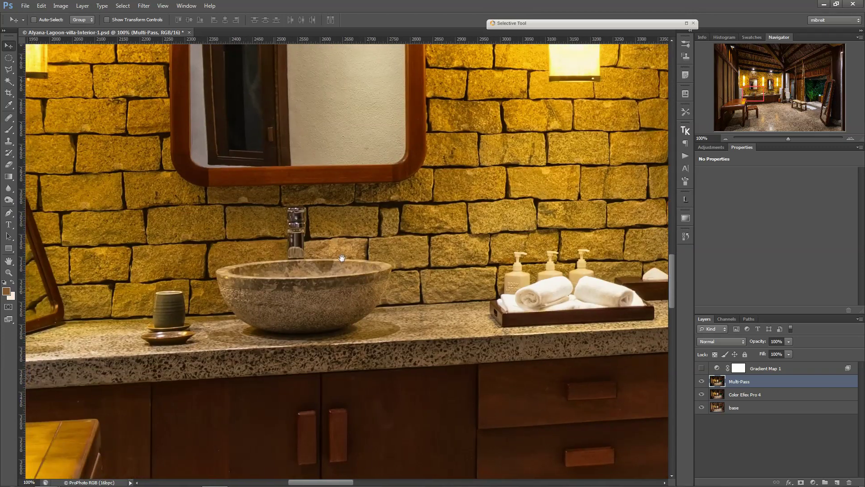
drag(421, 331, 511, 277)
alt+click(506, 274)
alt+click(506, 273)
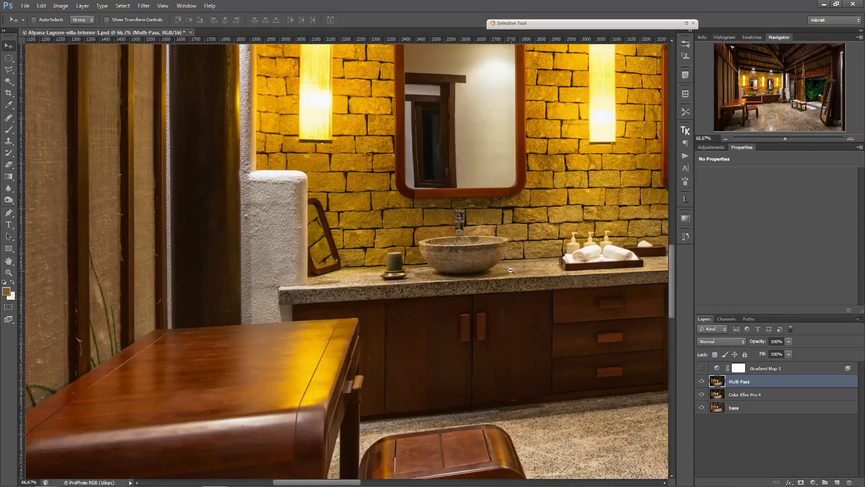
alt+click(507, 273)
alt+click(506, 273)
alt+click(507, 273)
alt+click(506, 273)
alt+click(506, 274)
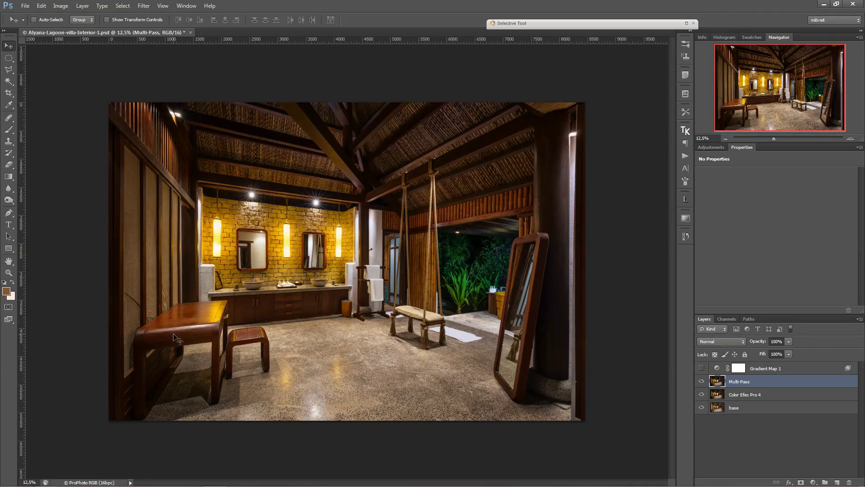
Switch to Firefox, look through the Web Sharpener page's comparison image, requirements and script dialog description, and return to Photoshop.
mouse_move(135, 485)
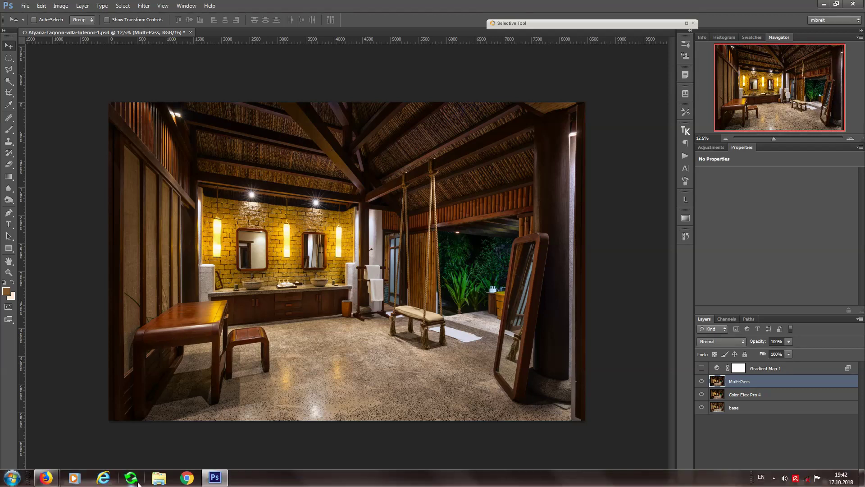
click(51, 482)
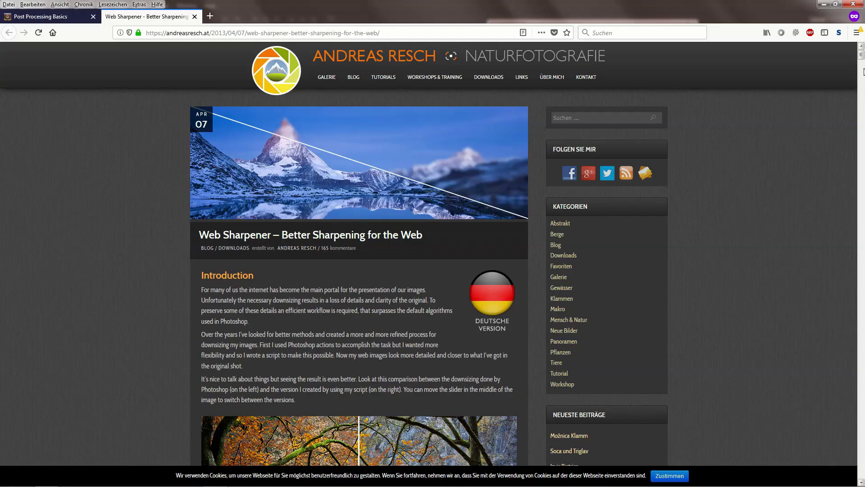
scroll(862, 62, down, 2)
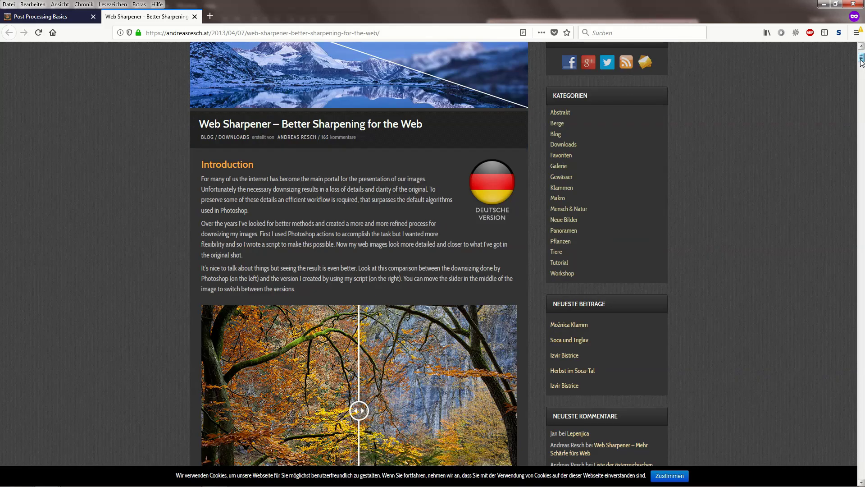
scroll(862, 60, down, 3)
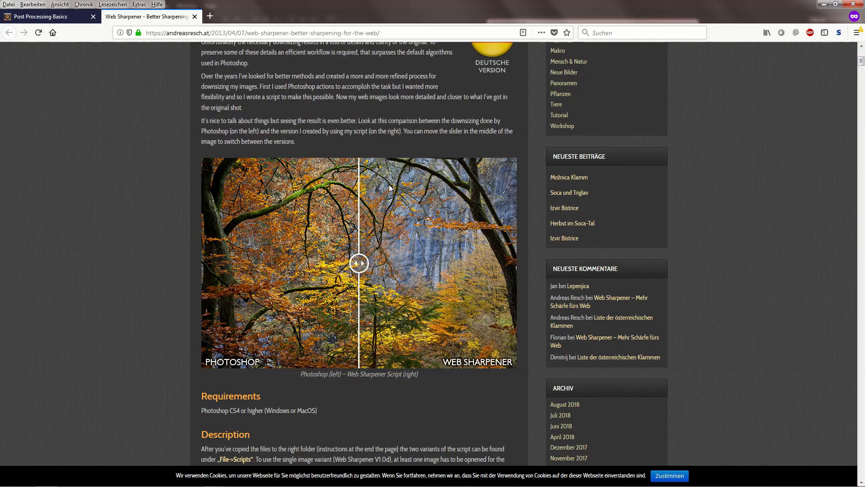
scroll(862, 65, down, 2)
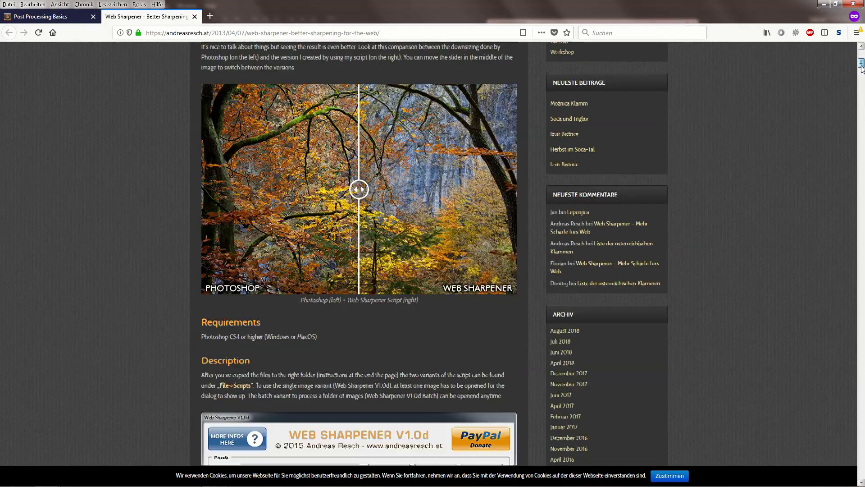
scroll(862, 67, down, 6)
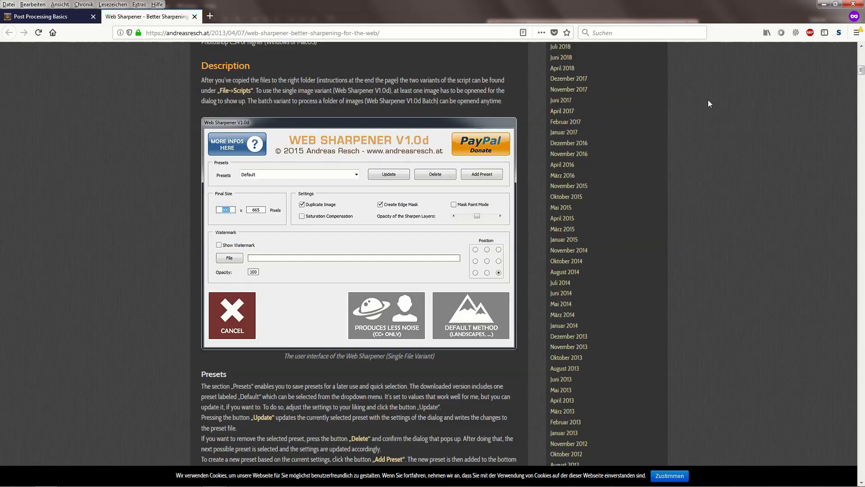
scroll(862, 74, down, 2)
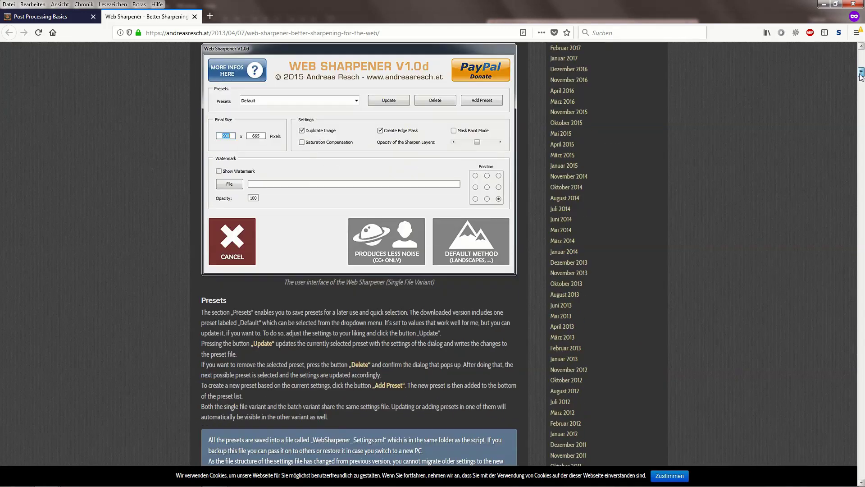
scroll(862, 74, up, 10)
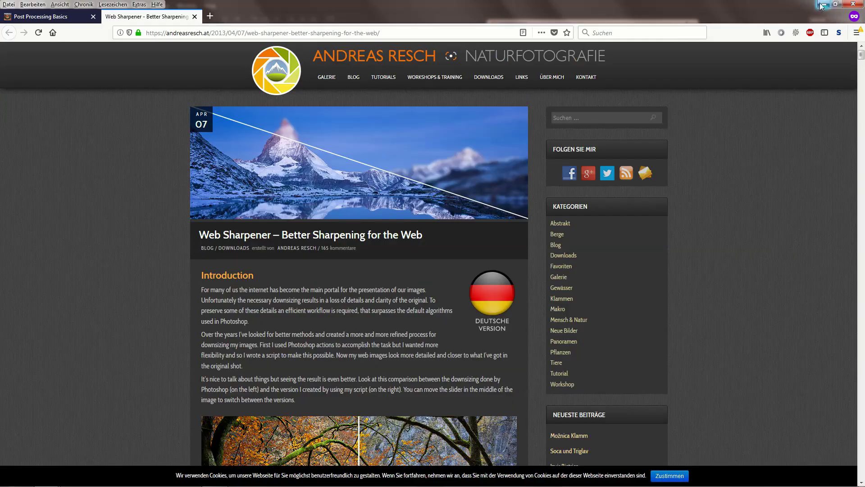
click(824, 4)
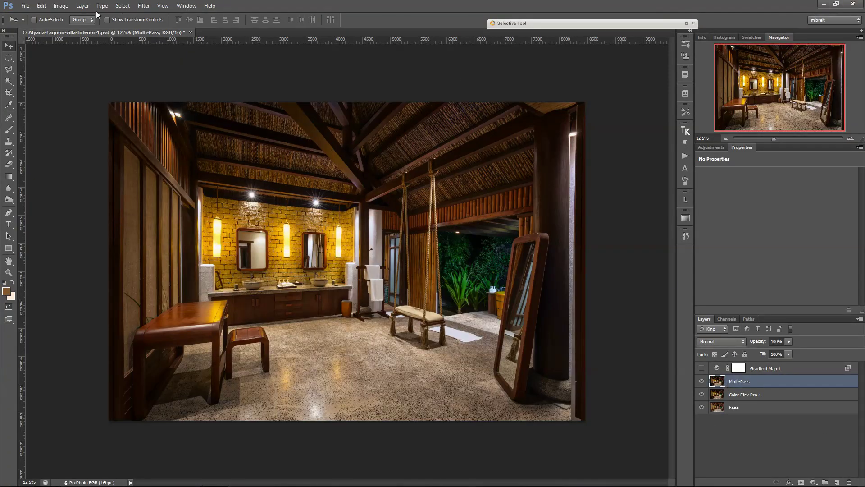
Run the Web Sharpener V1.0d script with the Default preset at 900 x 600 pixels, using the Default Method on a duplicate image.
click(27, 6)
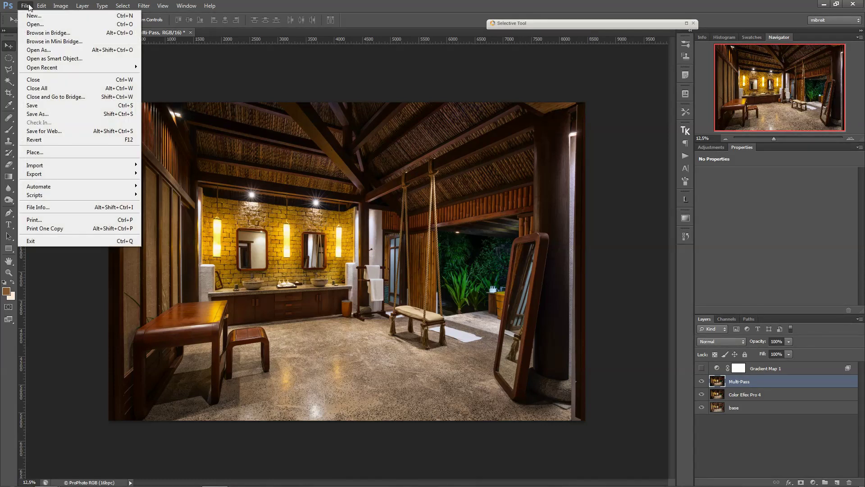
mouse_move(47, 199)
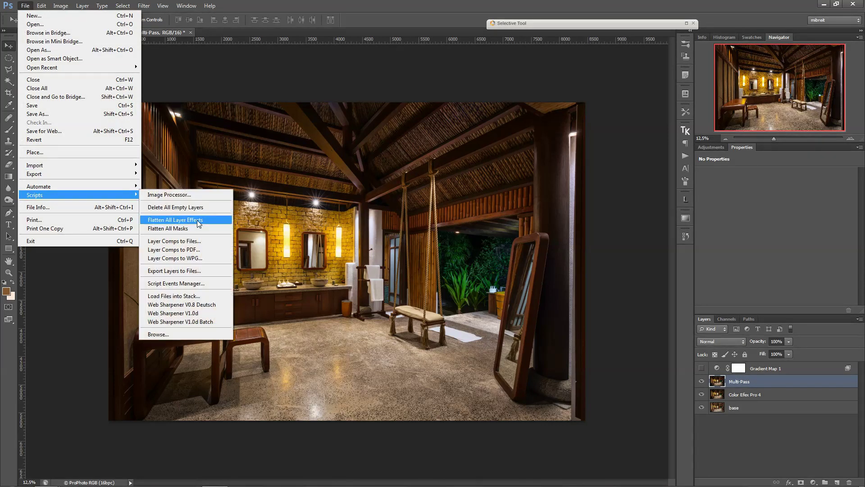
click(176, 313)
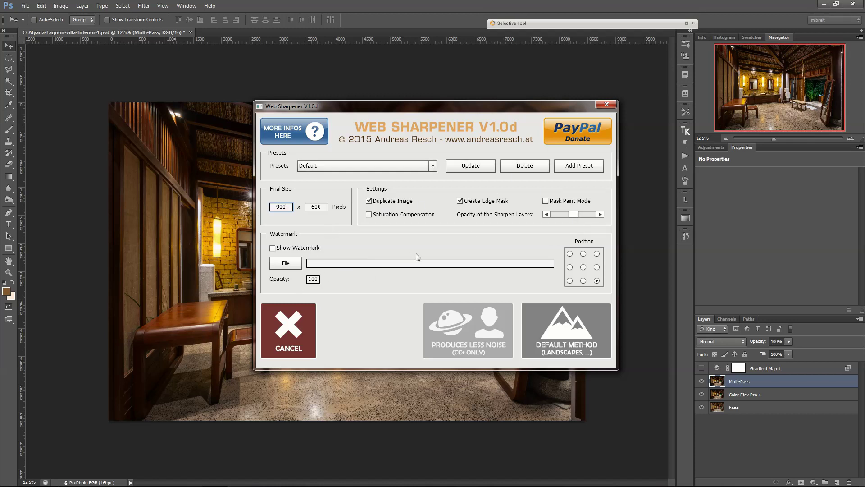
click(567, 332)
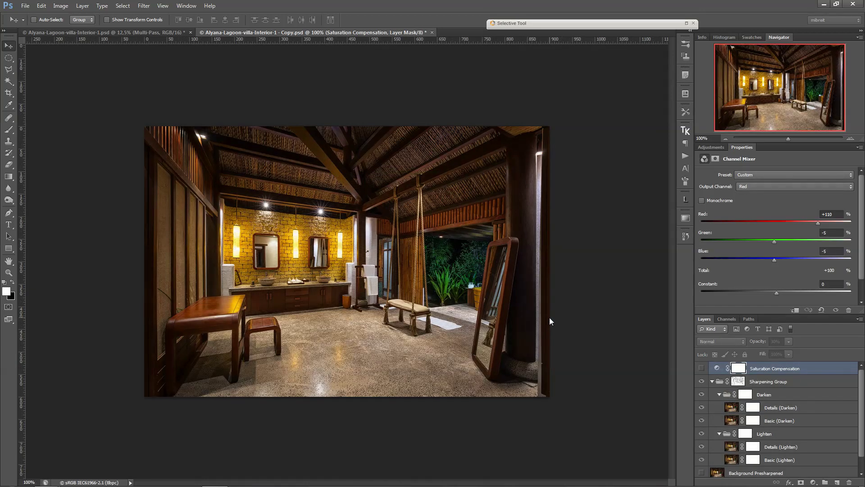
Collapse the Sharpening Group, compare the image with the group hidden and shown, and look at its opacity control.
click(713, 383)
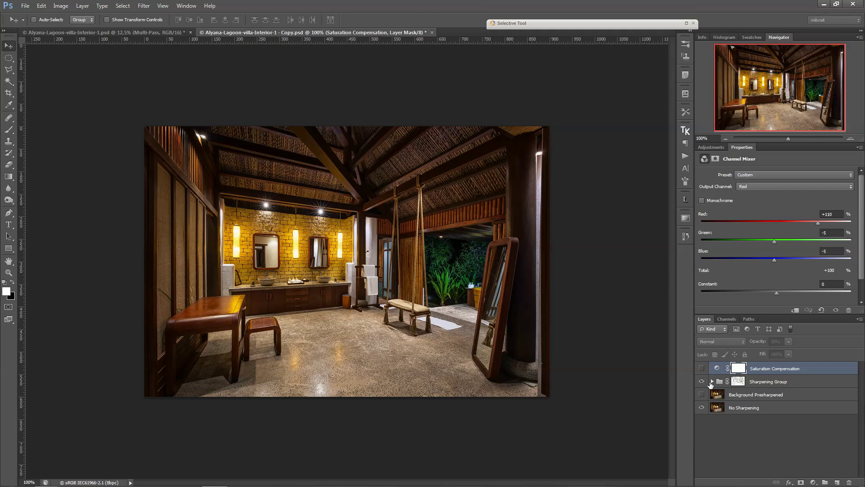
click(790, 383)
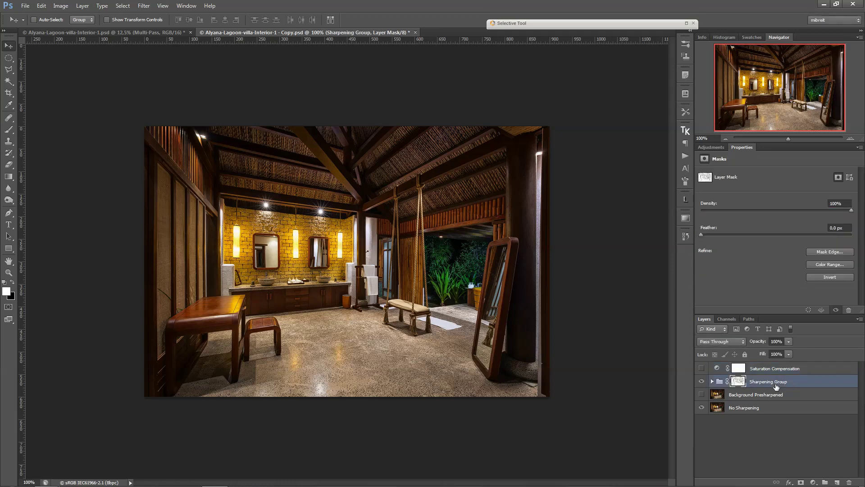
click(701, 395)
click(702, 382)
click(702, 382)
click(702, 382)
click(789, 341)
click(710, 378)
Select the Saturation Compensation layer and make it visible above the Sharpening Group.
click(802, 369)
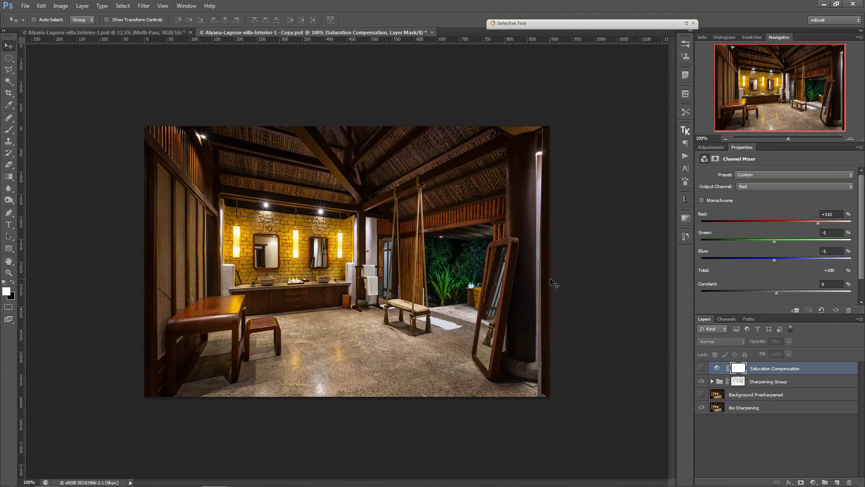
click(701, 368)
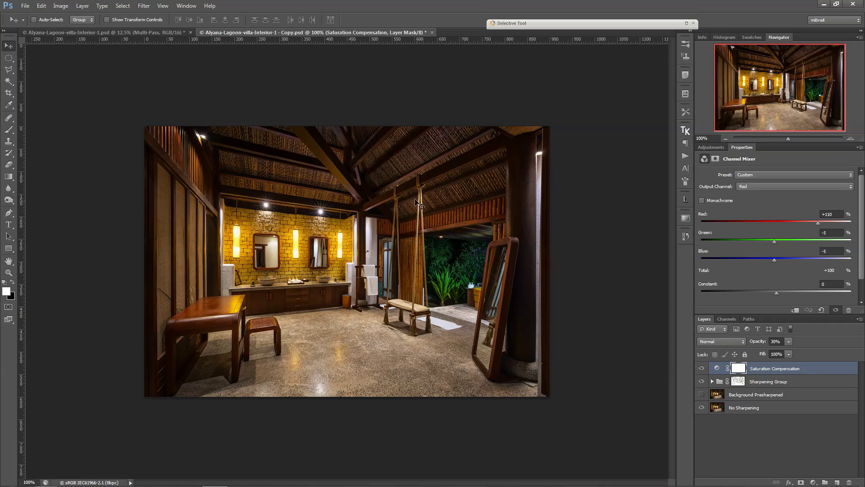
Review the JPEG colour profile and quality options in Save for Web, and leave the dialog without saving.
click(24, 5)
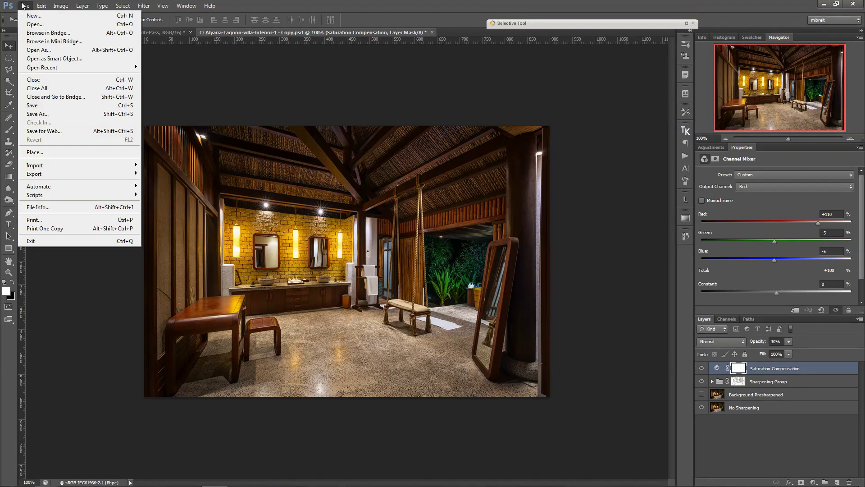
click(57, 132)
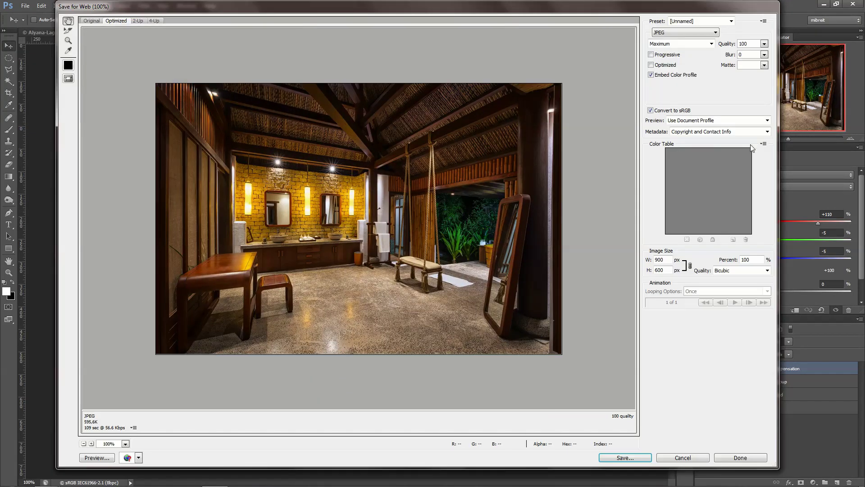
click(651, 74)
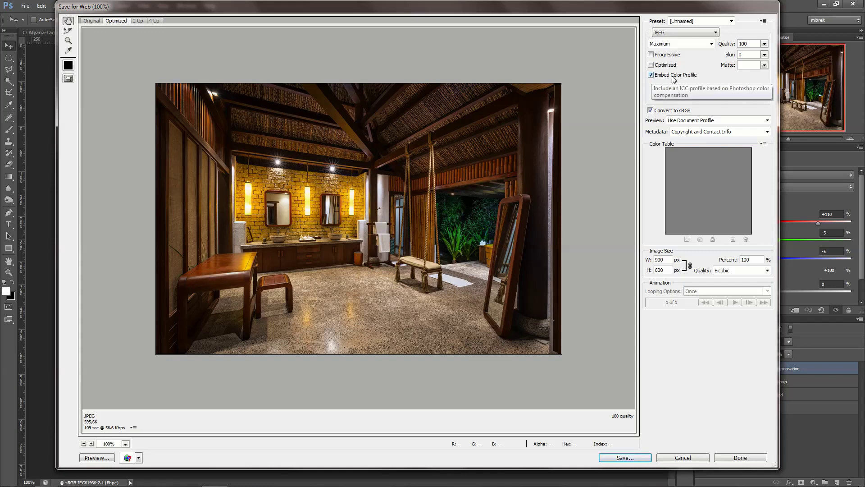
click(764, 44)
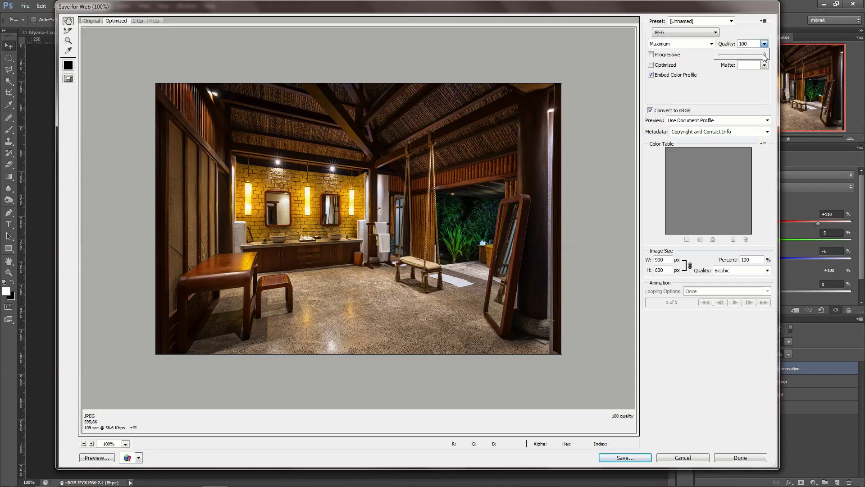
drag(767, 55, 757, 57)
key(Escape)
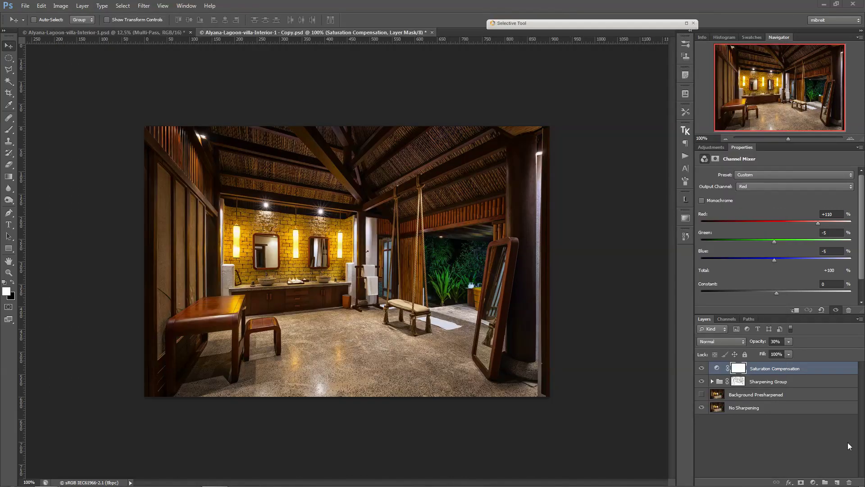